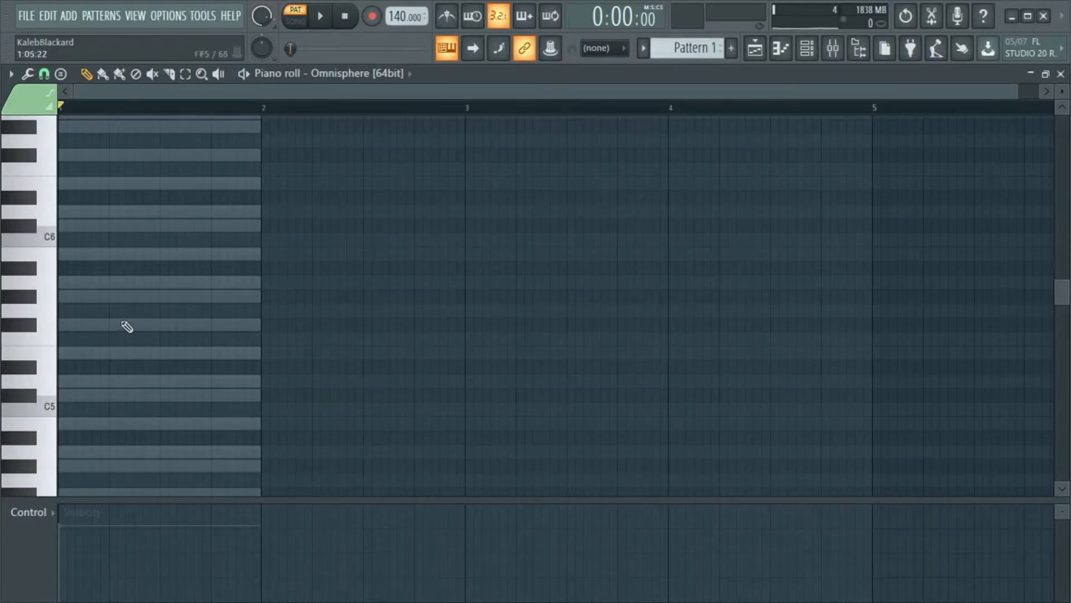
- Place one-bar notes F#5, A5, C#6 and E6 stacked at the start of bar 1 in the piano roll
{"action": "scroll", "coordinate": [143, 289], "scroll_direction": "down", "scroll_amount": 8}
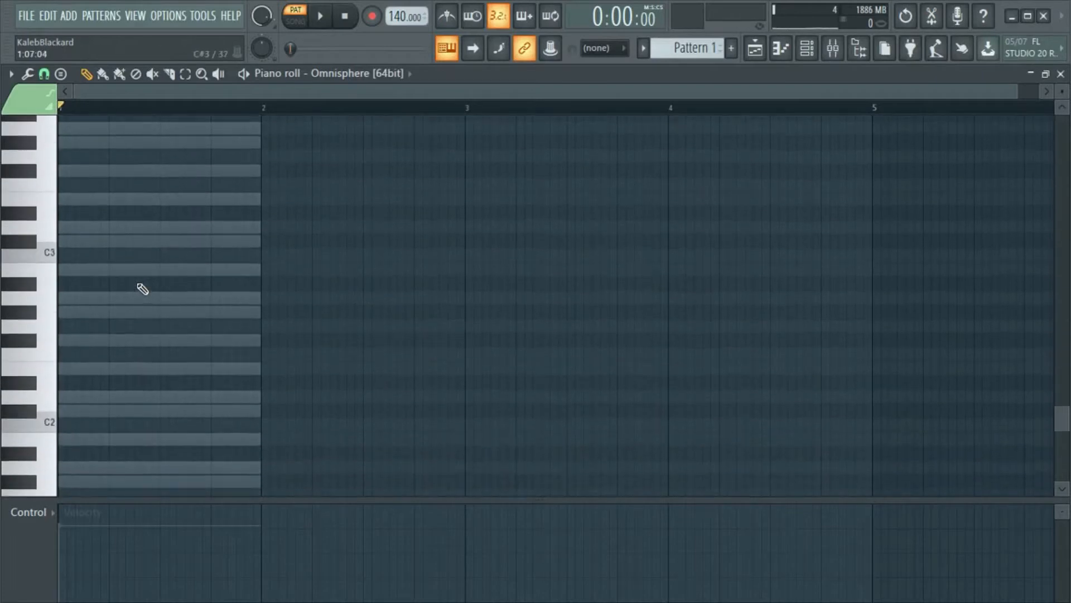
{"action": "scroll", "coordinate": [142, 288], "scroll_direction": "down", "scroll_amount": 5}
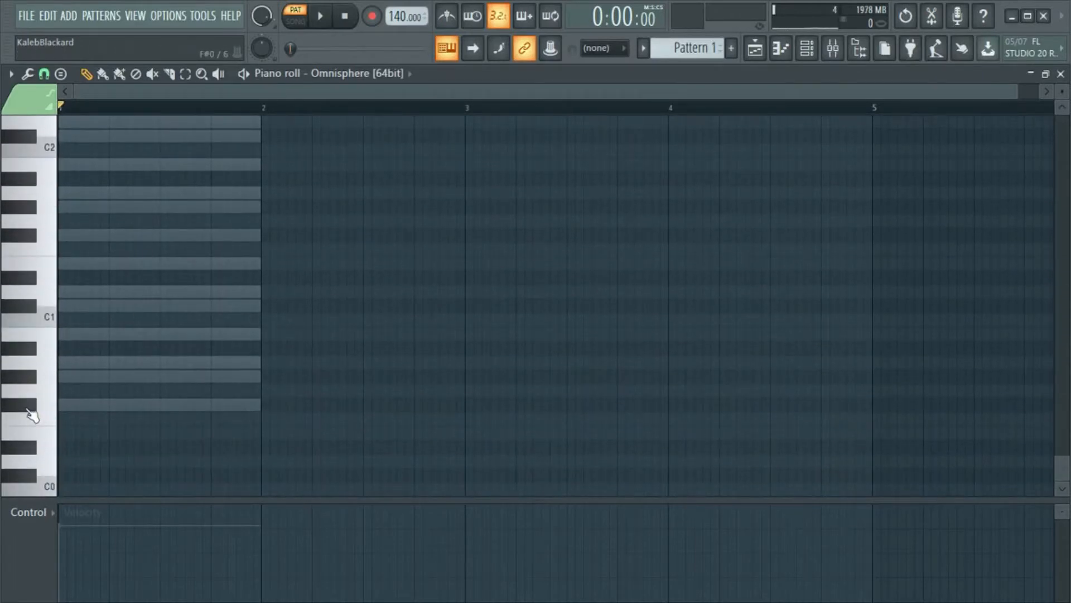
{"action": "scroll", "coordinate": [280, 375], "scroll_direction": "up", "scroll_amount": 7}
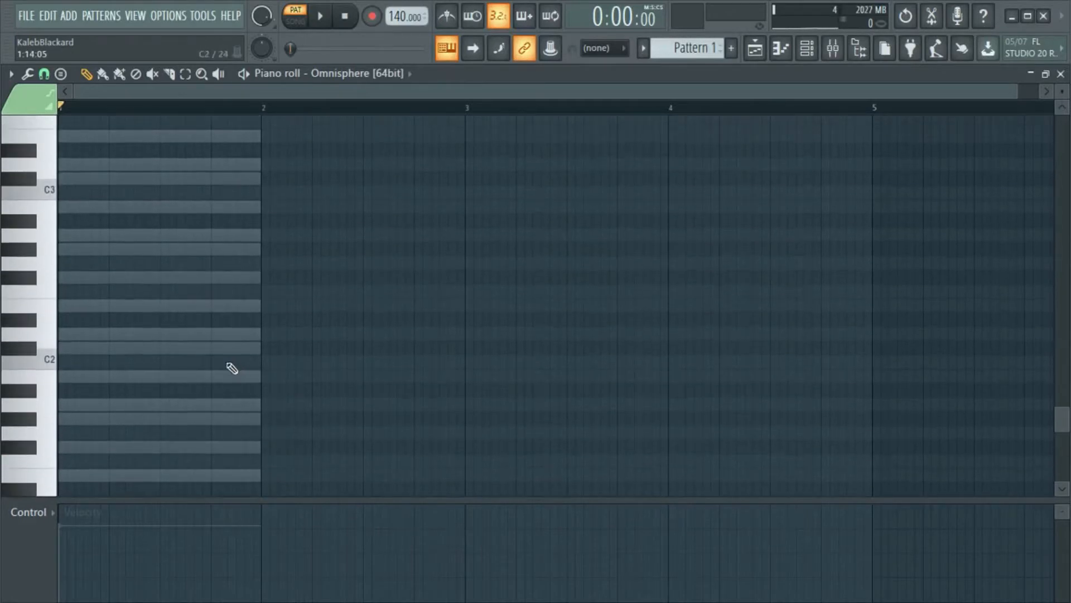
{"action": "scroll", "coordinate": [173, 304], "scroll_direction": "up", "scroll_amount": 4}
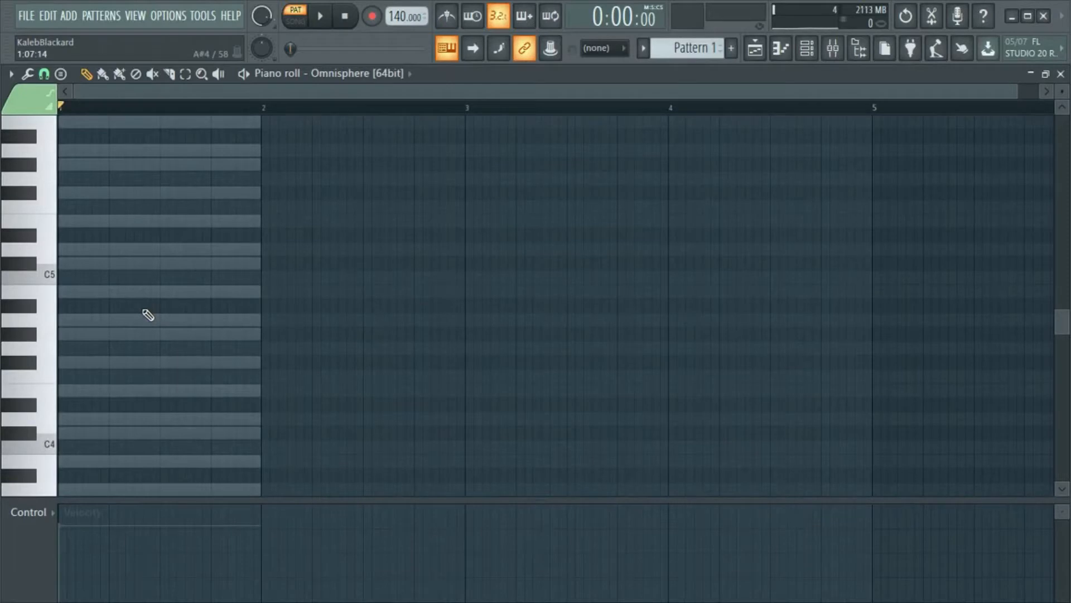
{"action": "left_click", "coordinate": [70, 192]}
{"action": "scroll", "coordinate": [378, 308], "scroll_direction": "up", "scroll_amount": 2}
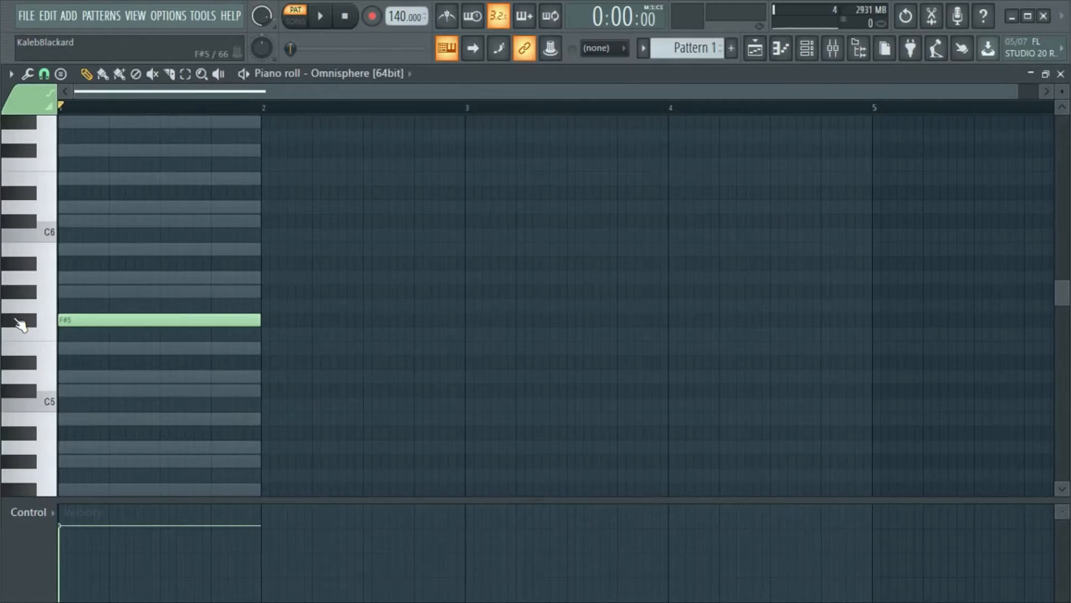
{"action": "left_click", "coordinate": [75, 278]}
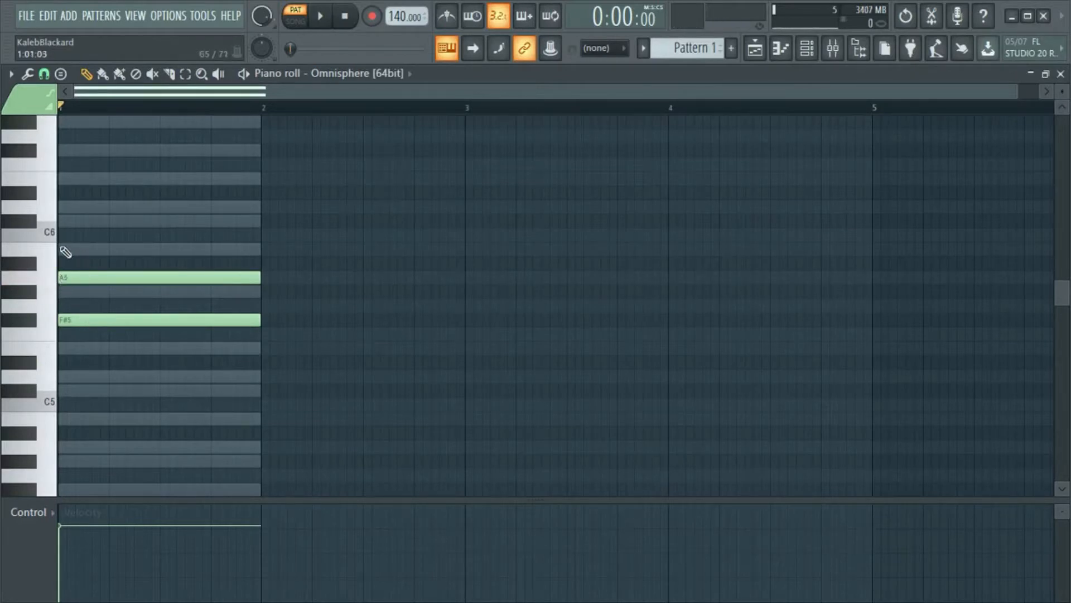
{"action": "left_click", "coordinate": [72, 222]}
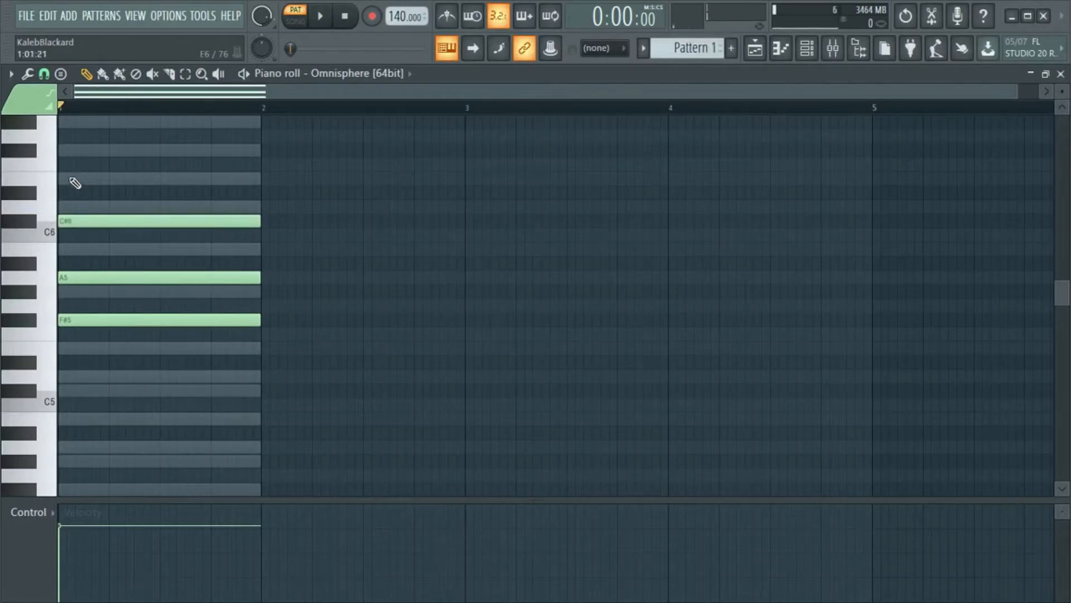
{"action": "left_click", "coordinate": [70, 179]}
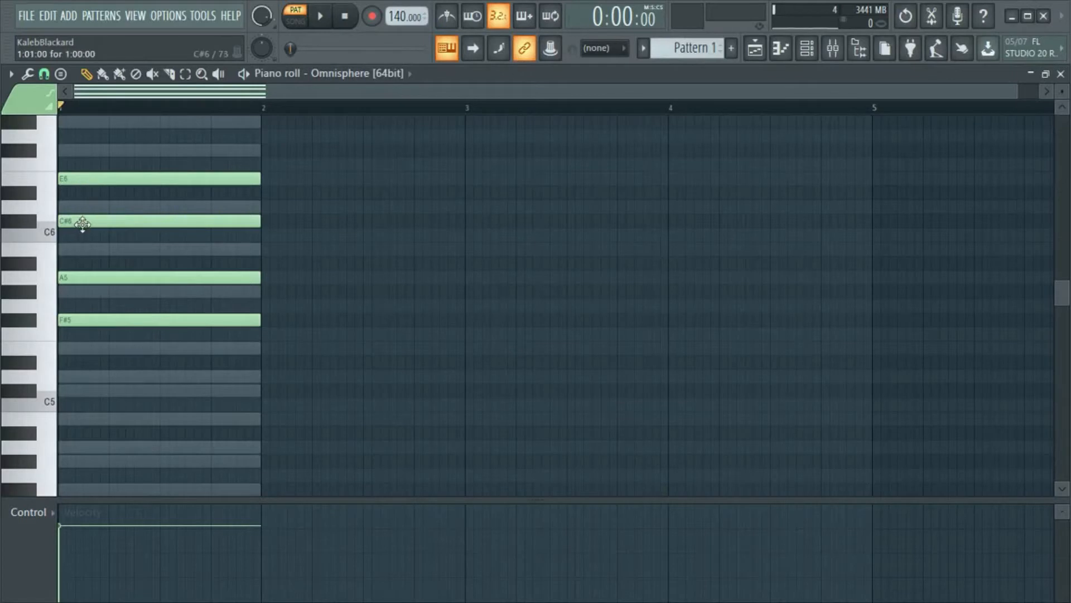
- Move the A5 note to bar 2, the C#6 note to bar 3 and the F#5 note to bar 4
{"action": "left_click_drag", "start_coordinate": [86, 276], "coordinate": [286, 278]}
{"action": "left_click_drag", "start_coordinate": [200, 226], "coordinate": [595, 219]}
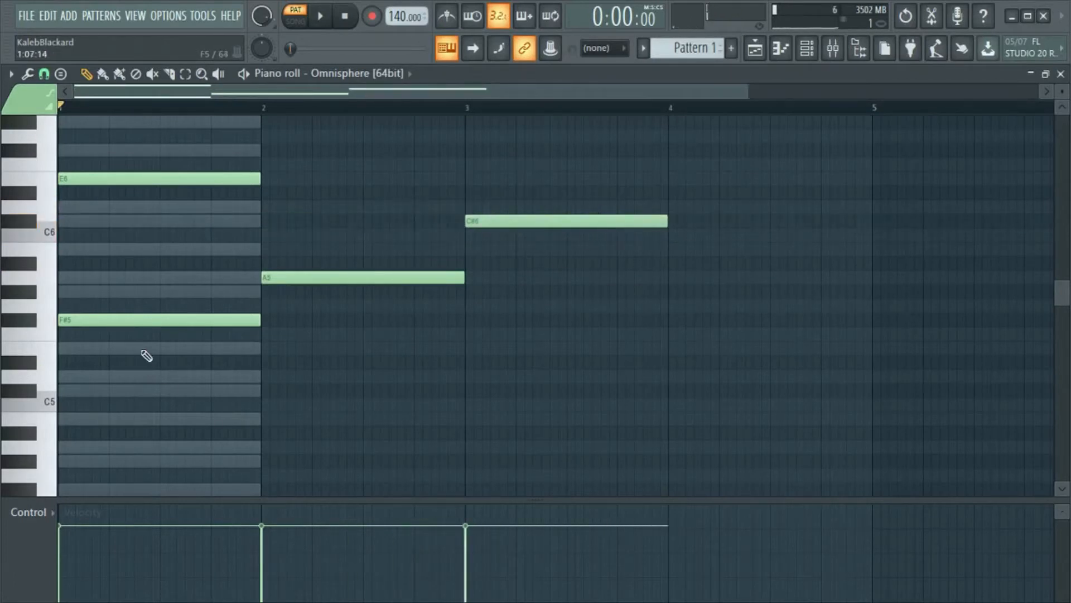
{"action": "left_click_drag", "start_coordinate": [133, 333], "coordinate": [669, 309]}
{"action": "right_click", "coordinate": [131, 322]}
- Add one-bar G#6 and B6 notes above the E6 in bar 1, and play the chord briefly
{"action": "scroll", "coordinate": [337, 344], "scroll_direction": "up", "scroll_amount": 3}
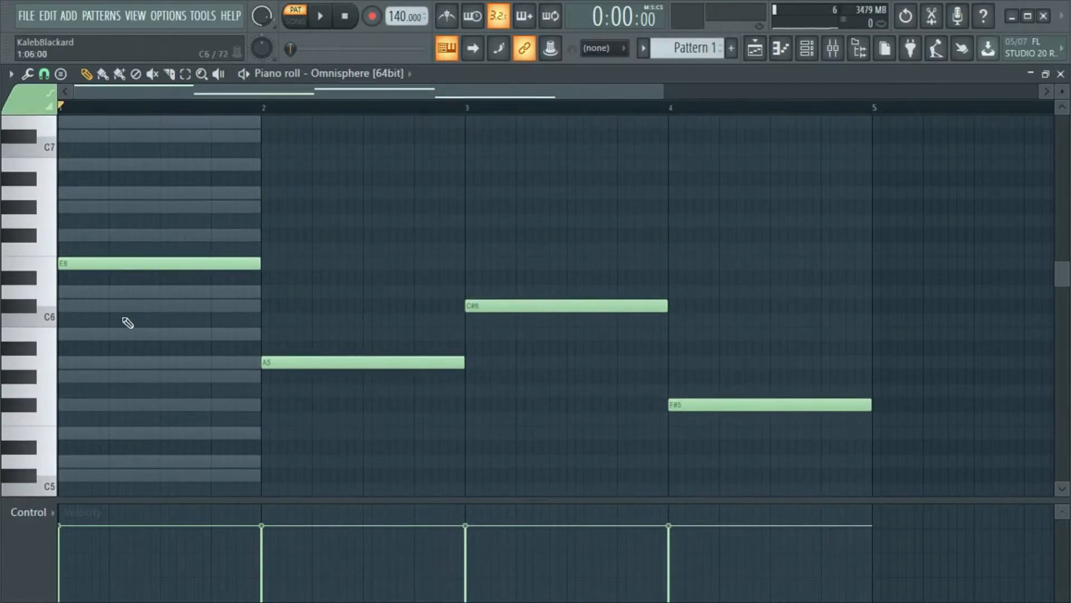
{"action": "scroll", "coordinate": [89, 342], "scroll_direction": "up", "scroll_amount": 1}
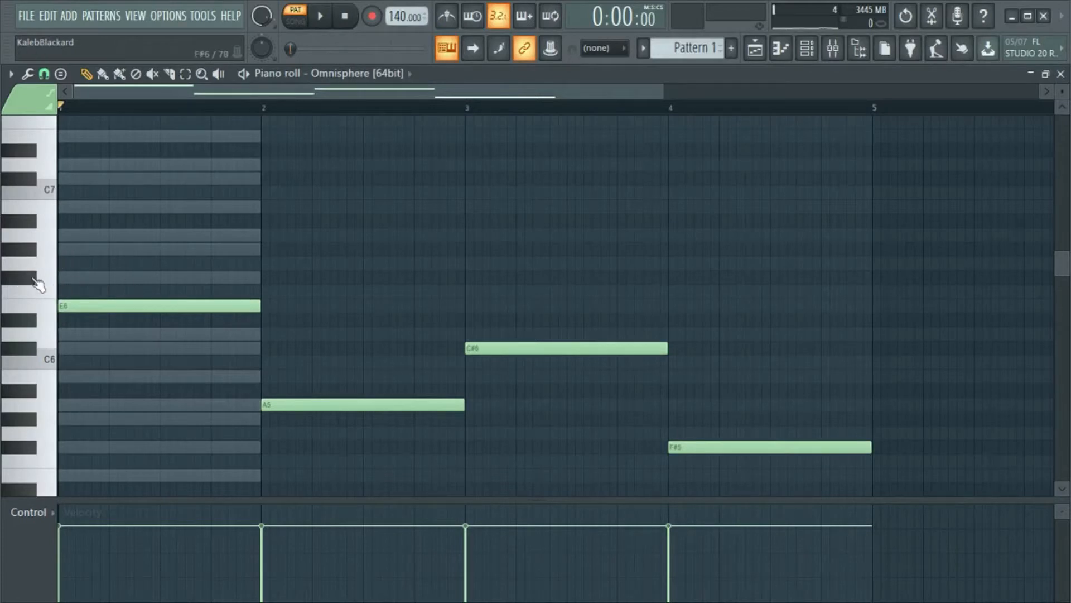
{"action": "left_click_drag", "start_coordinate": [89, 248], "coordinate": [34, 249]}
{"action": "scroll", "coordinate": [96, 278], "scroll_direction": "up", "scroll_amount": 1}
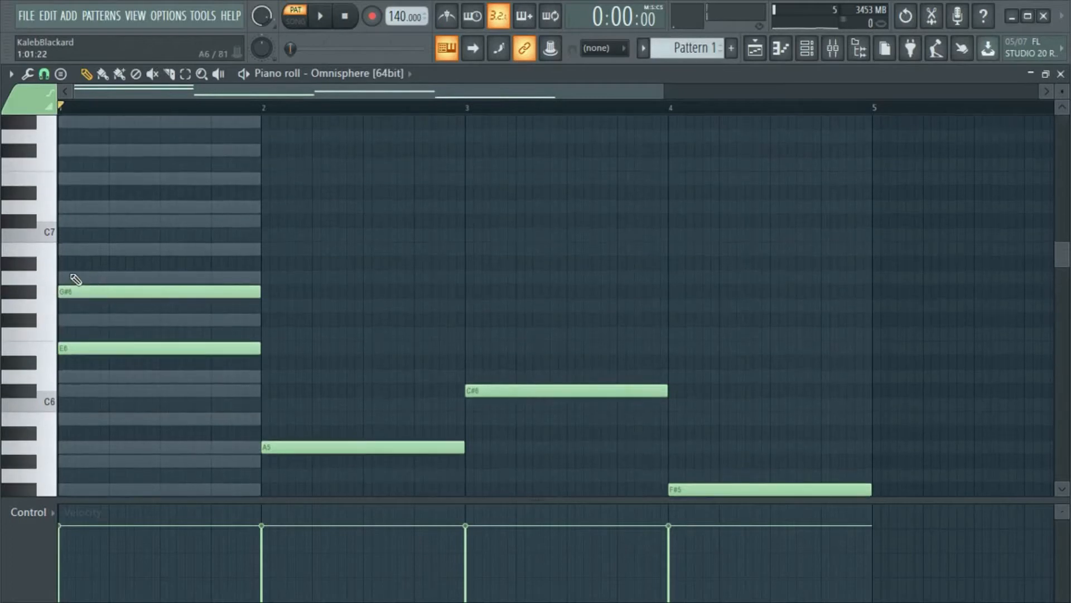
{"action": "left_click", "coordinate": [77, 250]}
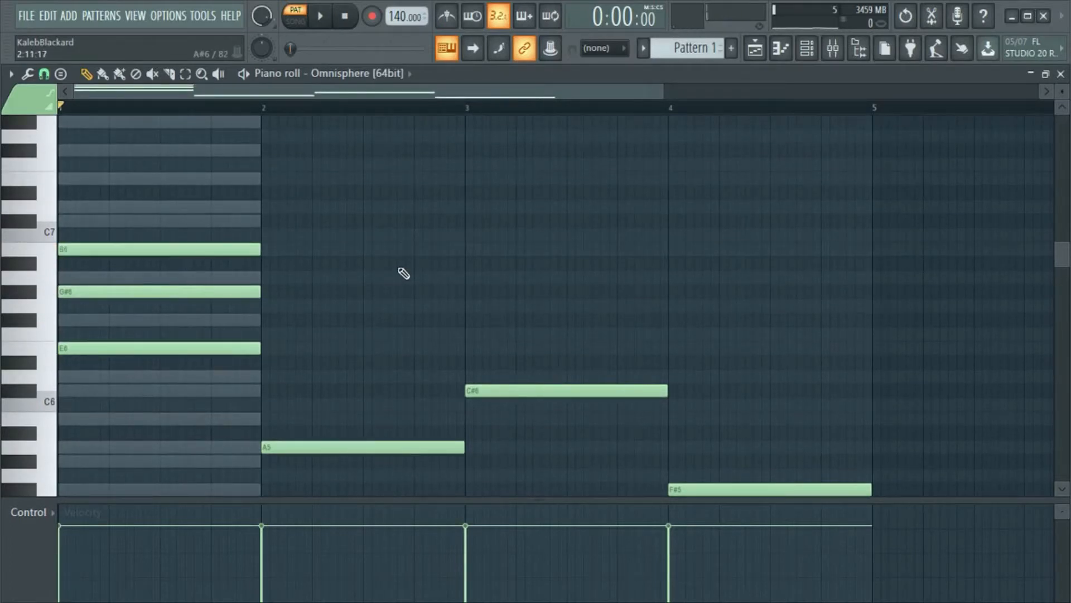
{"action": "key", "text": "space"}
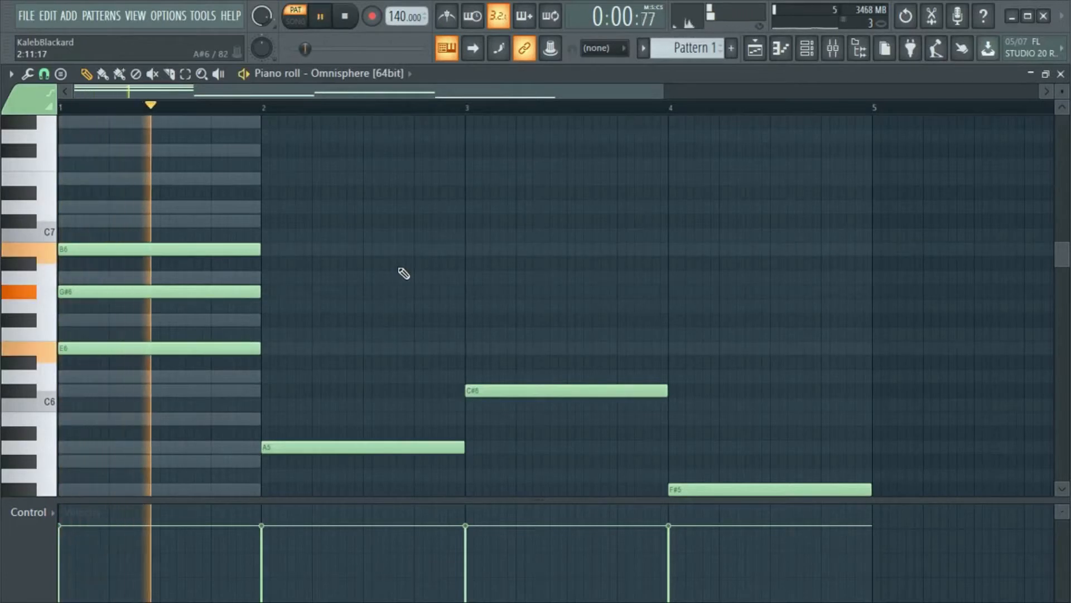
{"action": "key", "text": "space"}
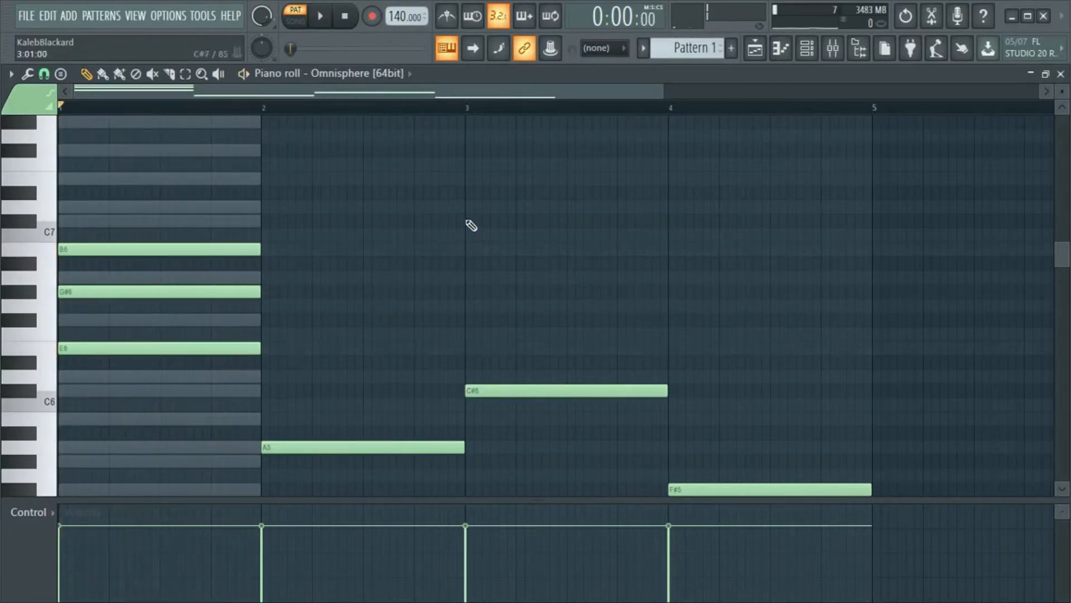
- Add C#6 and E6 above the A5 in bar 2, and E6 and G#6 above the C#6 in bar 3
{"action": "scroll", "coordinate": [349, 320], "scroll_direction": "down", "scroll_amount": 1}
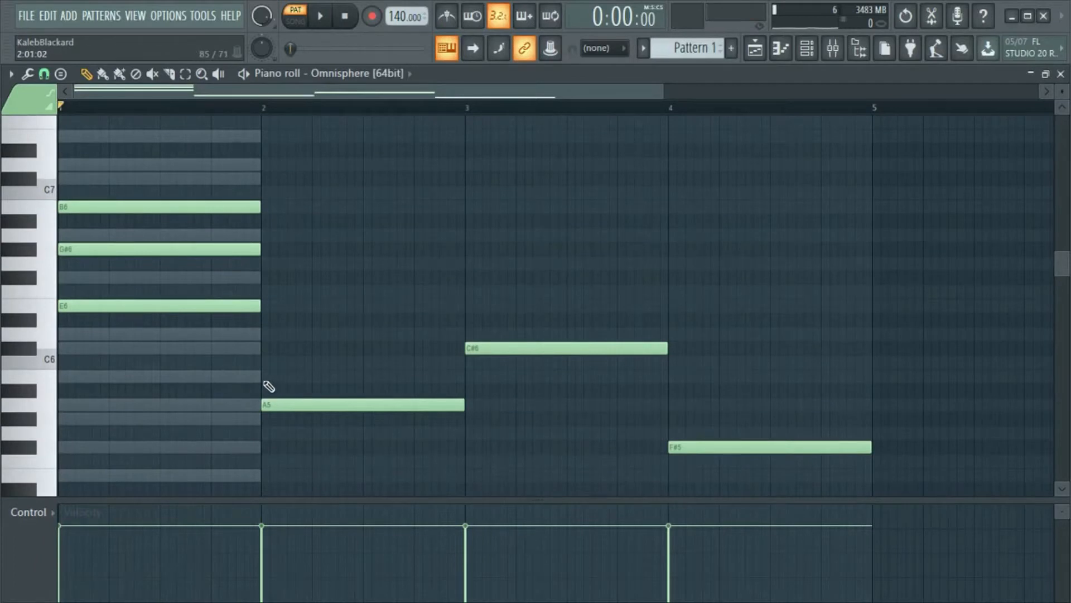
{"action": "left_click", "coordinate": [267, 349]}
{"action": "left_click", "coordinate": [265, 305]}
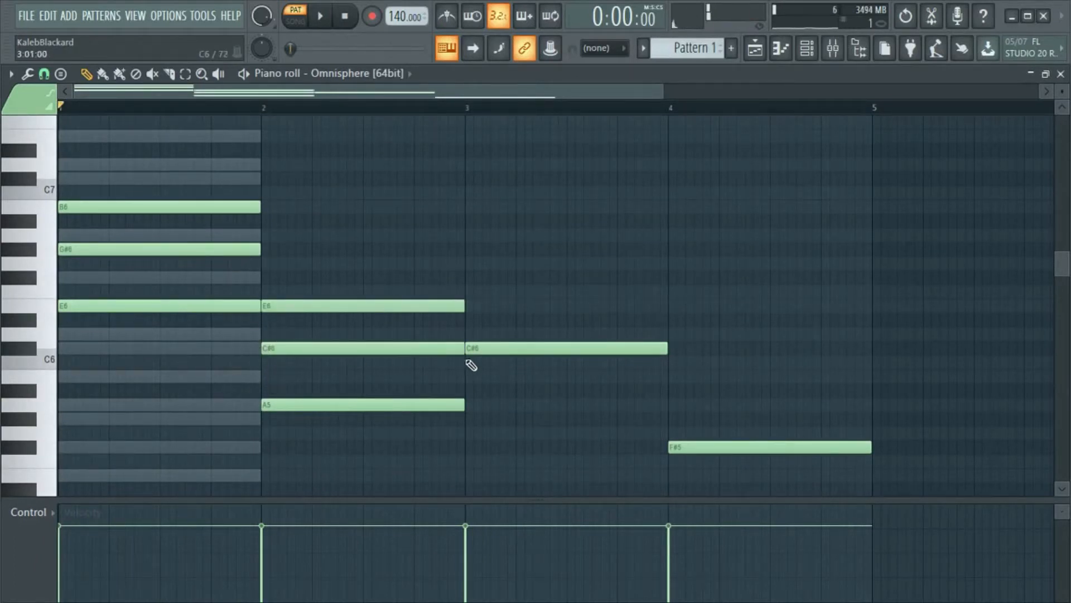
{"action": "left_click", "coordinate": [471, 305]}
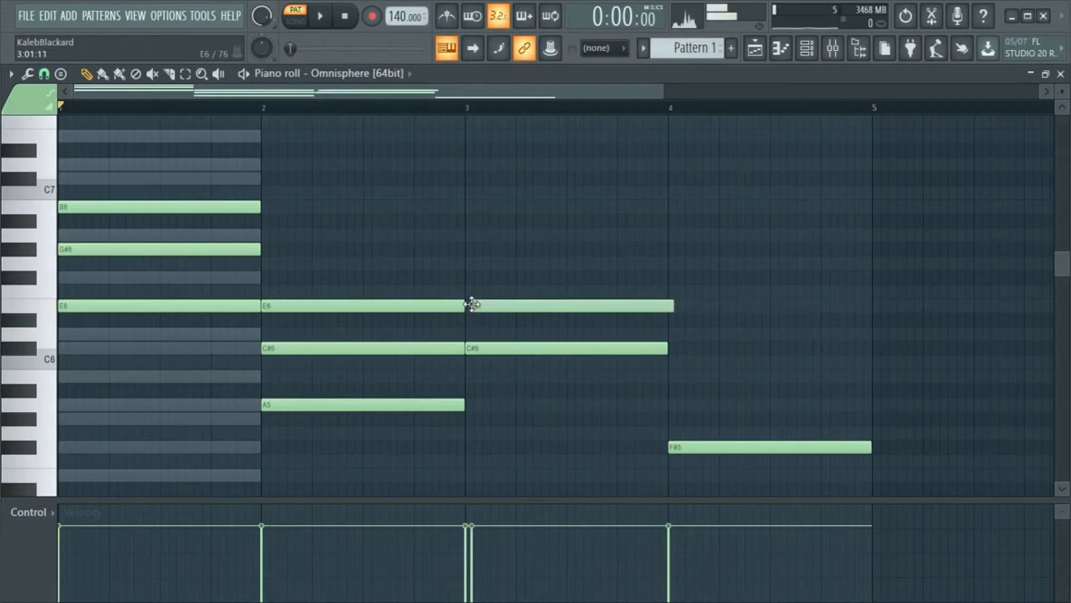
{"action": "left_click", "coordinate": [471, 249]}
- Add A5 and C#6 above the F#5 in bar 4, aligned with the start of the bar
{"action": "scroll", "coordinate": [692, 279], "scroll_direction": "down", "scroll_amount": 3}
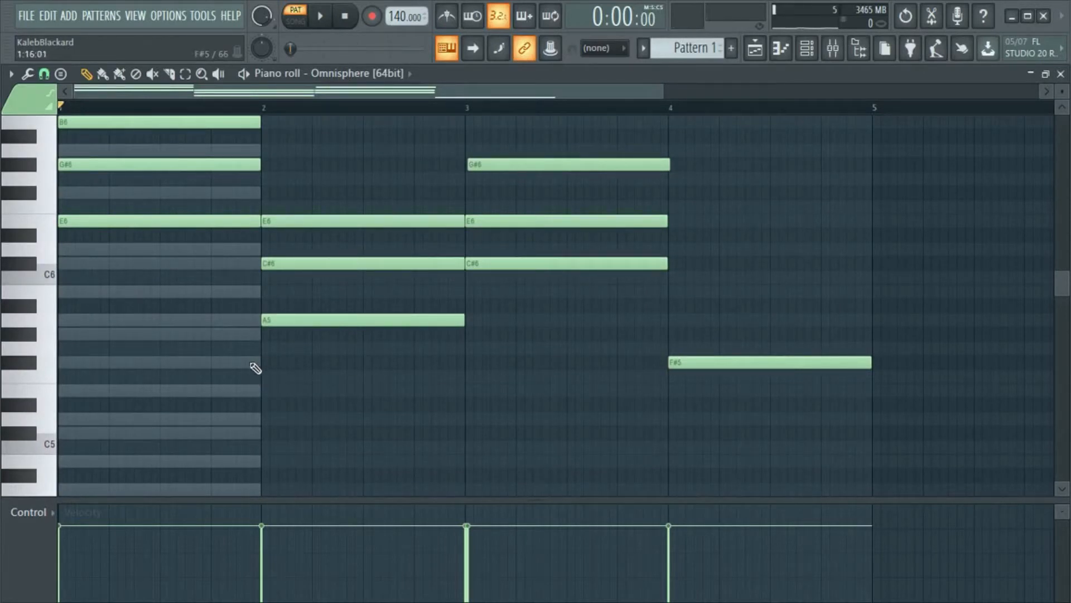
{"action": "left_click", "coordinate": [712, 333]}
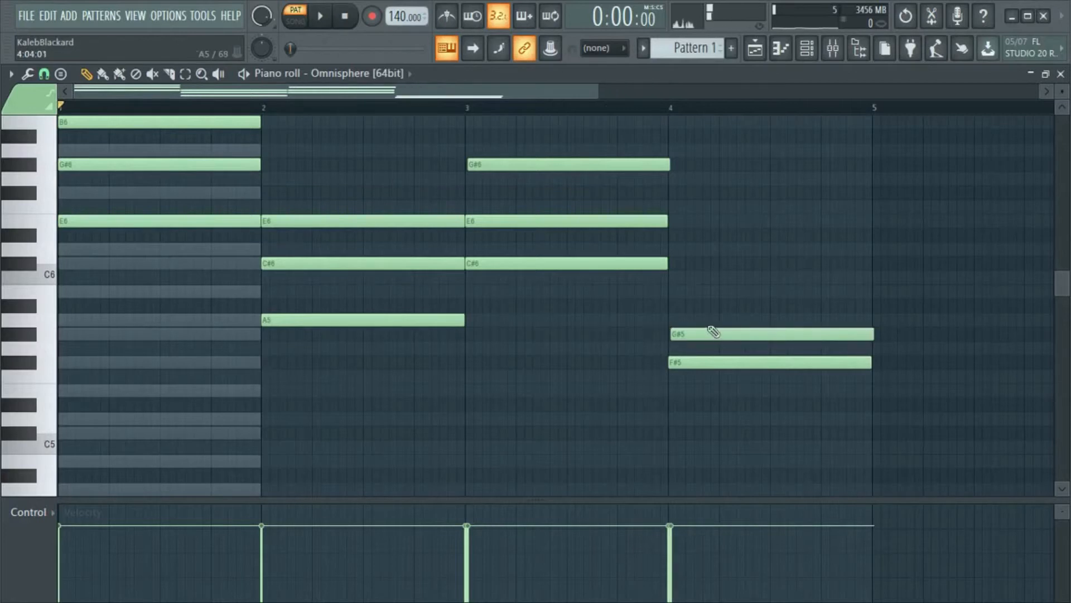
{"action": "left_click_drag", "start_coordinate": [712, 333], "coordinate": [705, 306]}
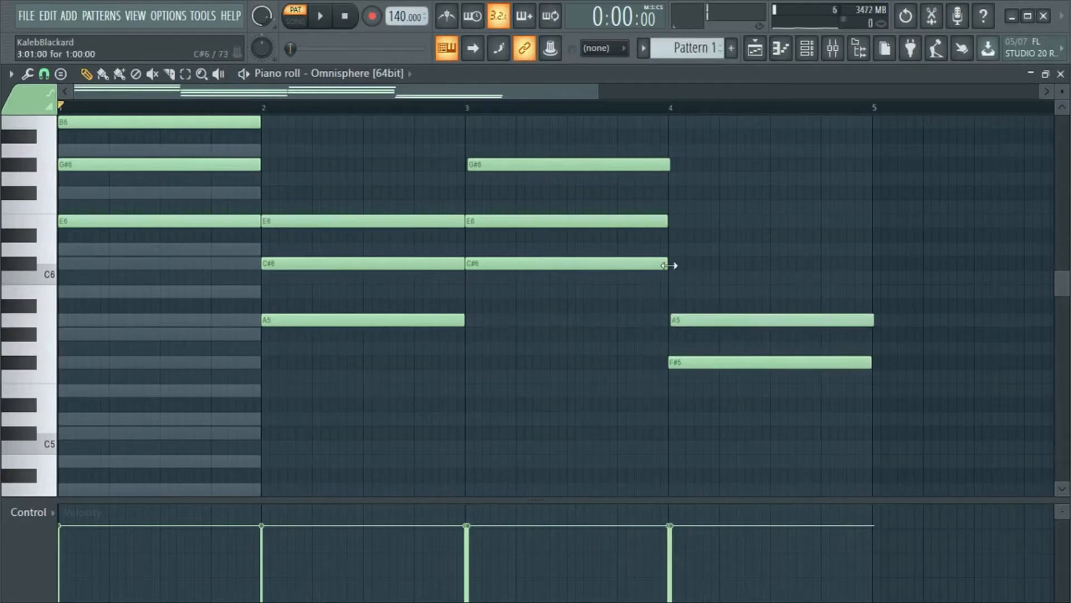
{"action": "left_click", "coordinate": [673, 263]}
{"action": "left_click_drag", "start_coordinate": [729, 263], "coordinate": [721, 263]}
{"action": "left_click", "coordinate": [690, 320]}
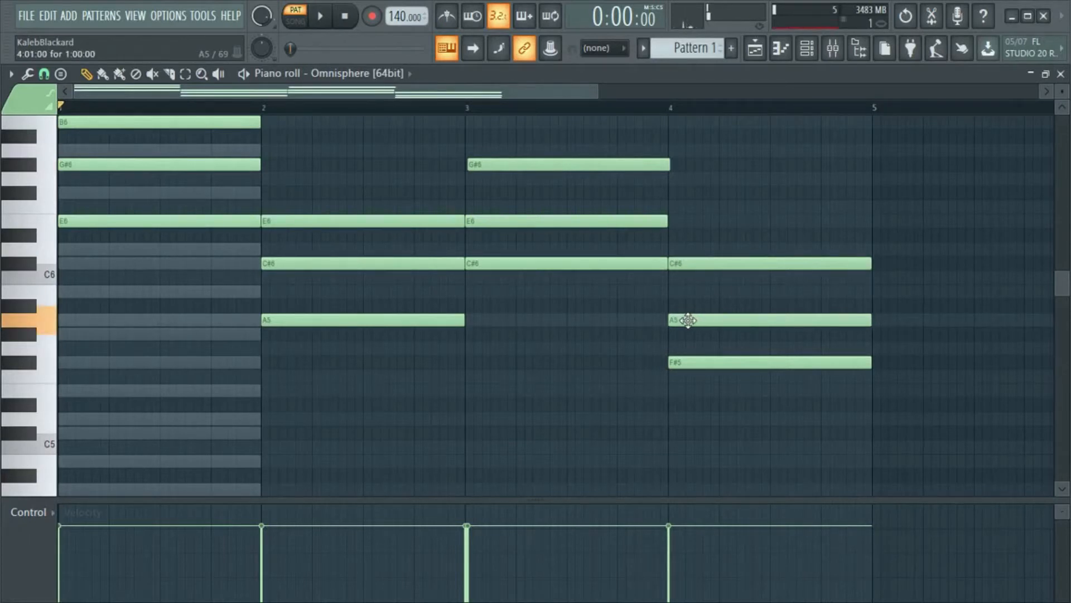
- Play back the four-bar chord progression and stop it
{"action": "scroll", "coordinate": [608, 371], "scroll_direction": "up", "scroll_amount": 3}
{"action": "scroll", "coordinate": [622, 347], "scroll_direction": "down", "scroll_amount": 1}
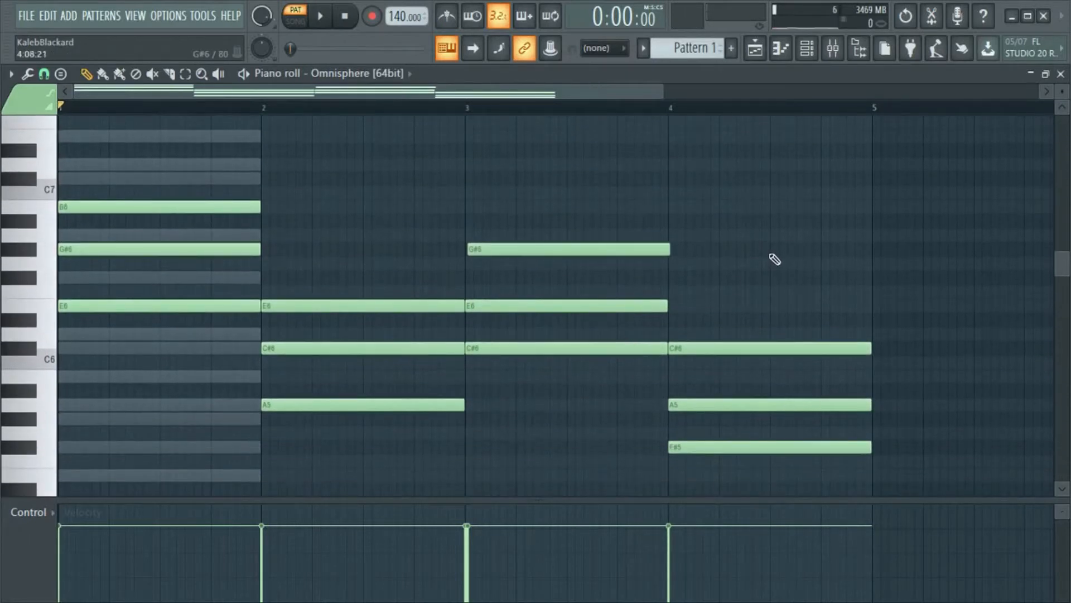
{"action": "key", "text": "space"}
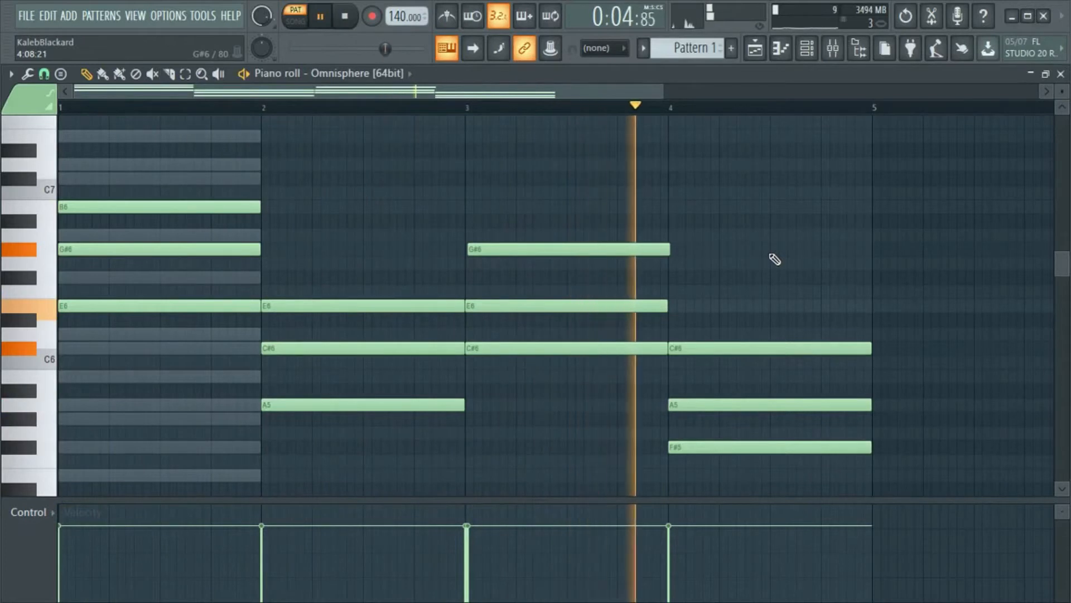
{"action": "key", "text": "space"}
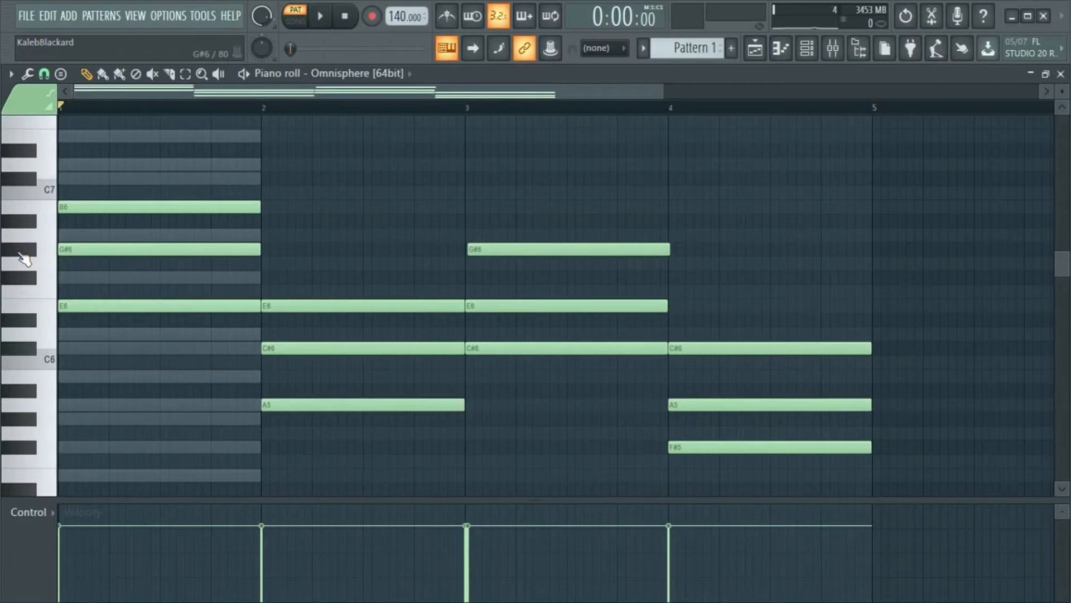
- Try the G#6 note in bar 1 an octave lower at G#5, and play the chord
{"action": "left_click", "coordinate": [181, 252]}
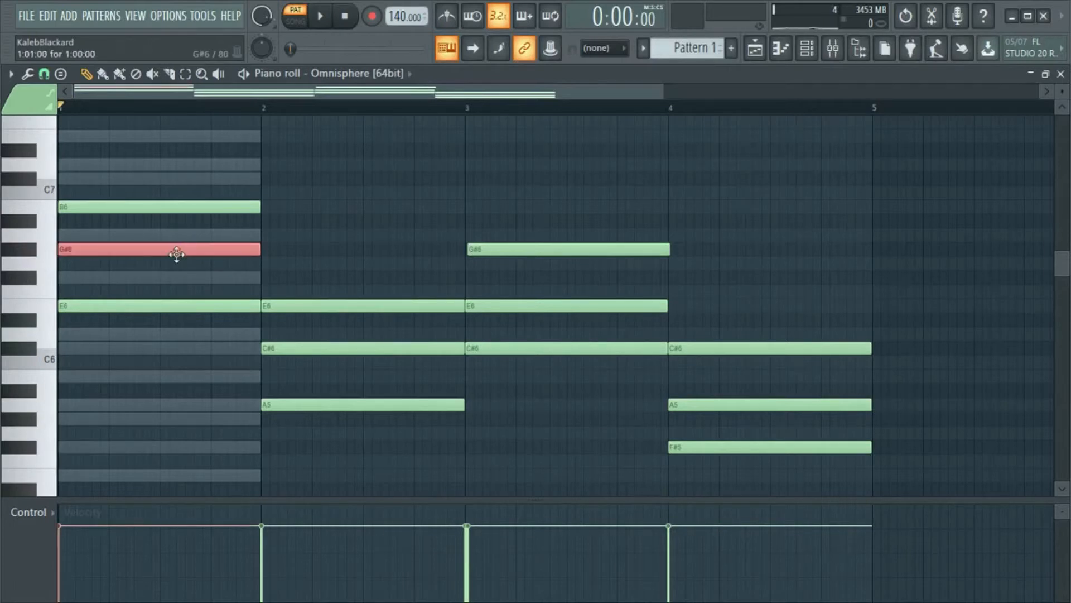
{"action": "key", "text": "ctrl+Down"}
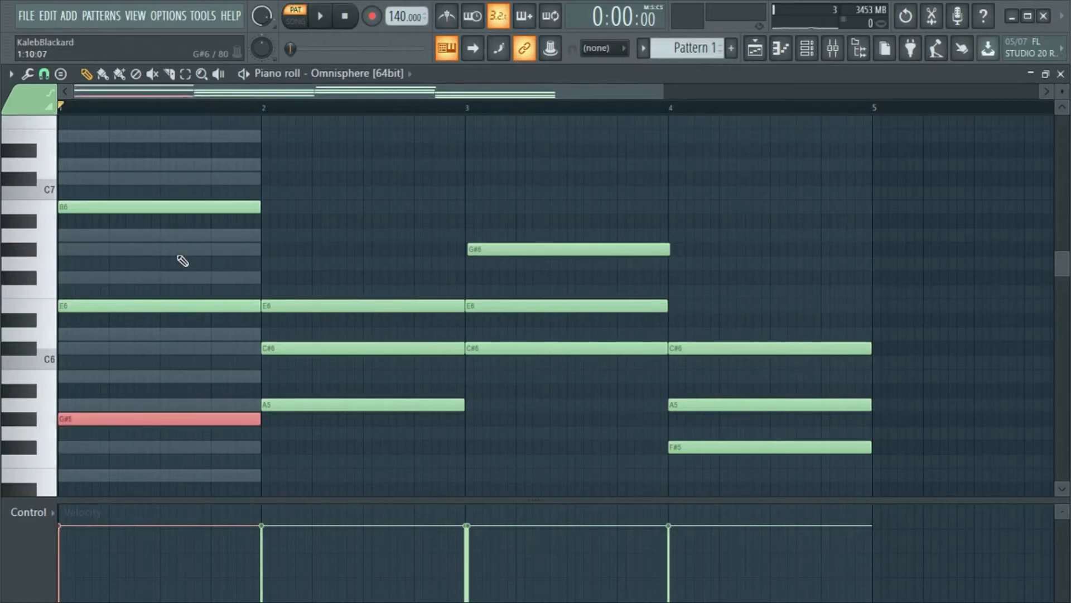
{"action": "left_click", "coordinate": [319, 22]}
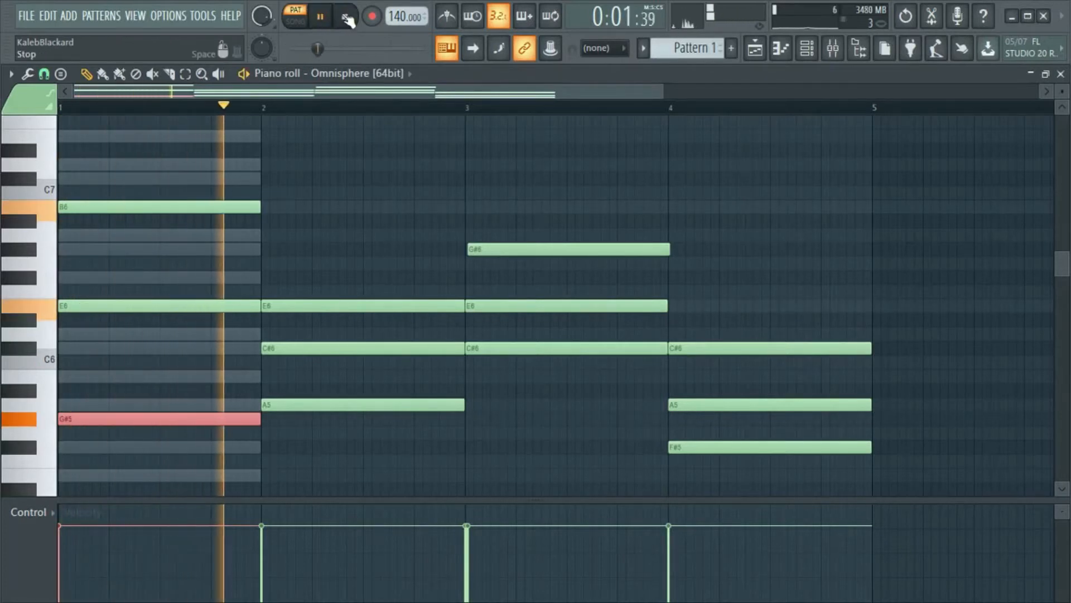
{"action": "left_click", "coordinate": [346, 19]}
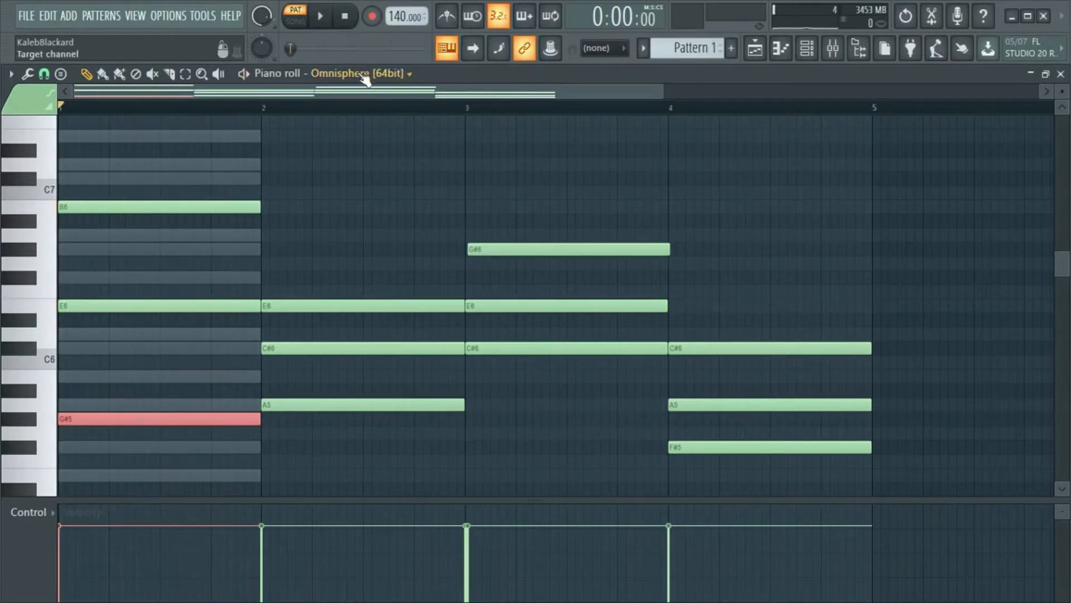
- Raise the selected G# note in bar 1 to G#7 and play the chord briefly
{"action": "key", "text": "shift+Up"}
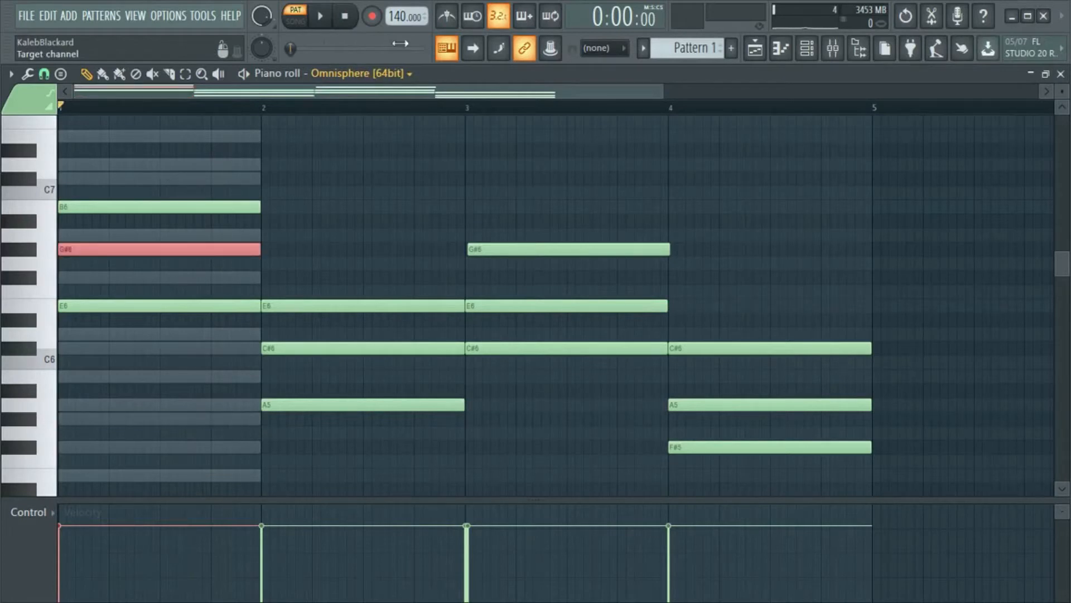
{"action": "key", "text": "shift+Up"}
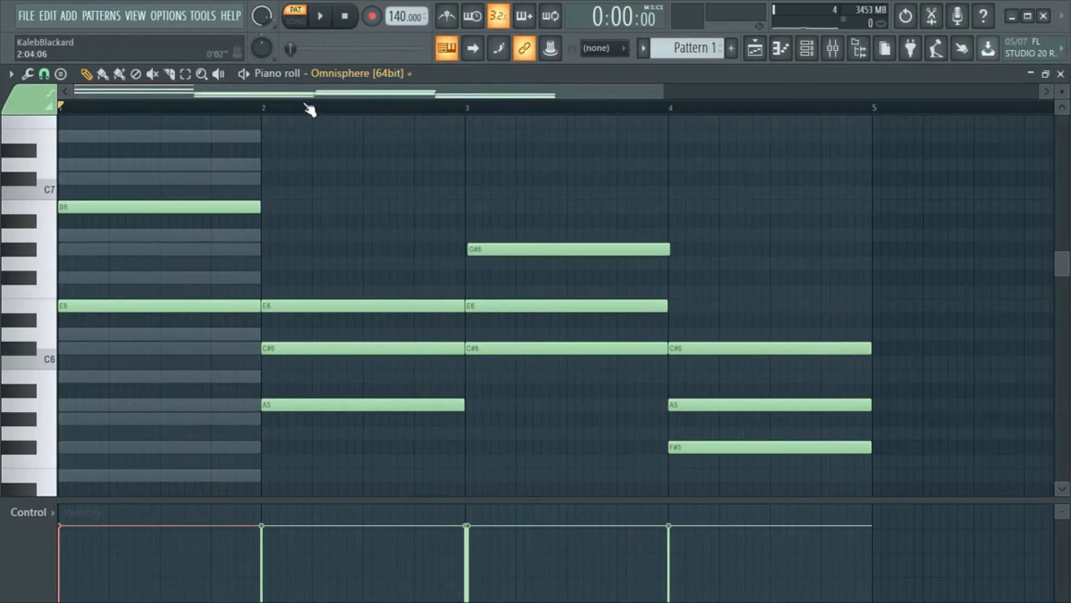
{"action": "scroll", "coordinate": [340, 163], "scroll_direction": "up", "scroll_amount": 3}
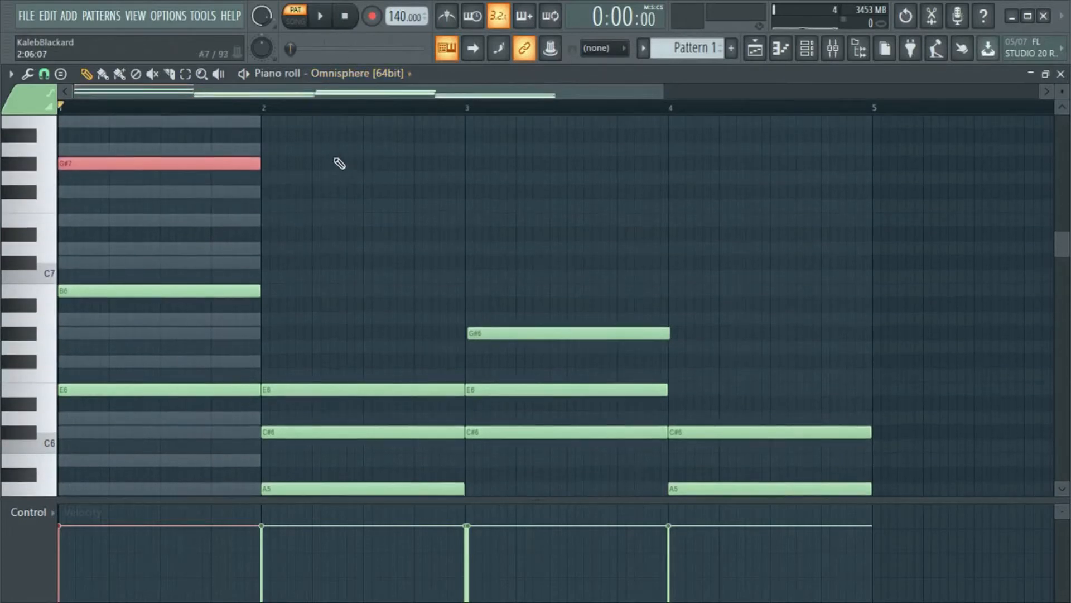
{"action": "left_click", "coordinate": [321, 18]}
{"action": "left_click", "coordinate": [346, 17]}
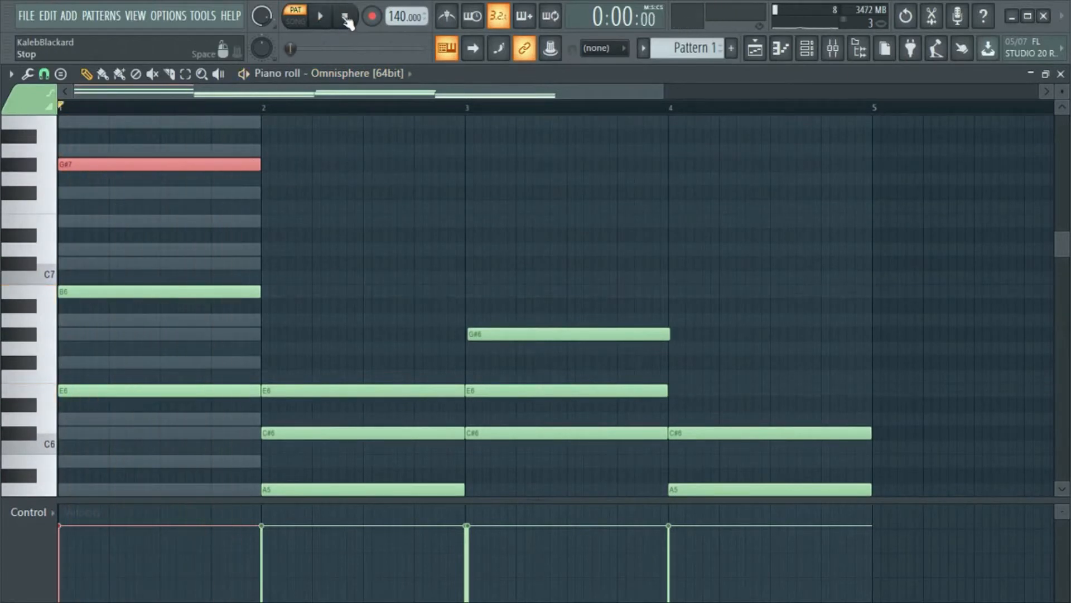
- Deselect the G#7 note and raise the C#6 note in bar 2 by one octave to C#7
{"action": "scroll", "coordinate": [350, 173], "scroll_direction": "down", "scroll_amount": 2}
{"action": "key", "text": "ctrl+d"}
{"action": "scroll", "coordinate": [355, 204], "scroll_direction": "up", "scroll_amount": 1}
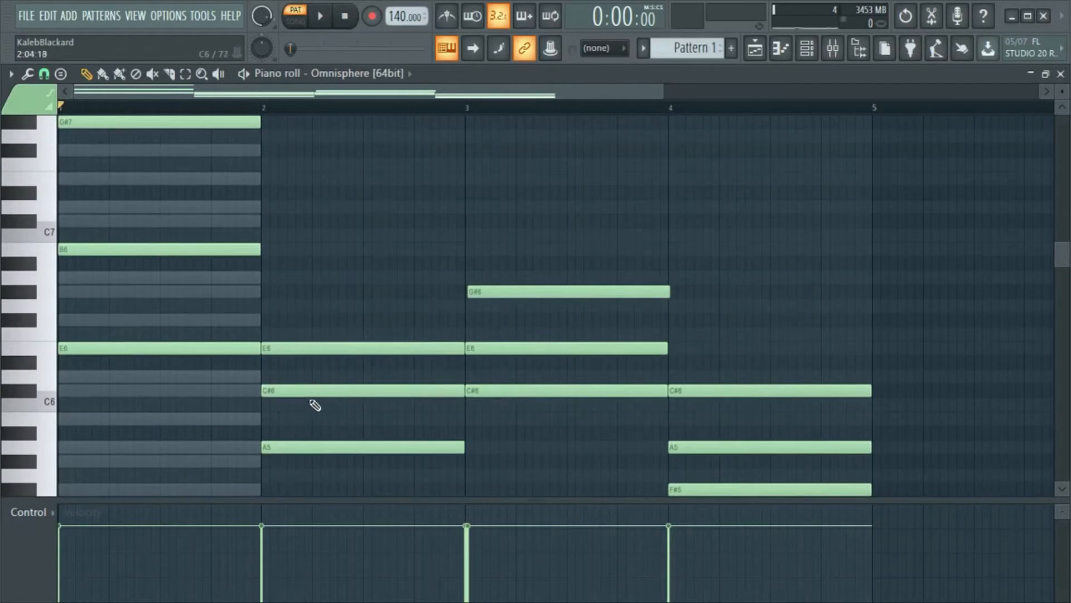
{"action": "left_click", "coordinate": [323, 387]}
{"action": "key", "text": "ctrl+Up"}
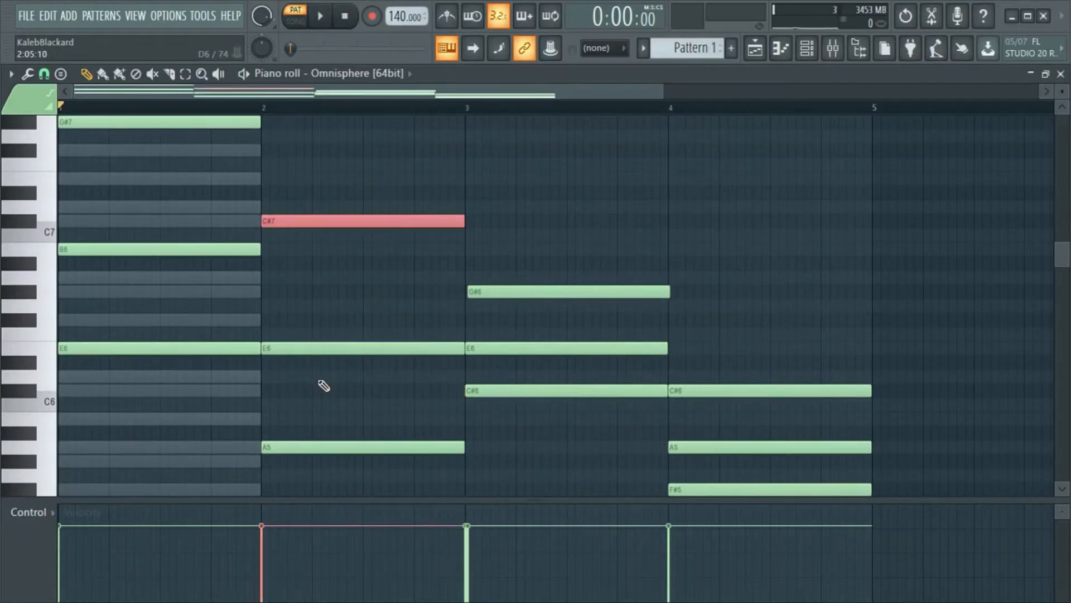
- Raise the C#6 note in bar 3 to C#7 and the F#5 note in bar 4 to F#6, leaving nothing selected
{"action": "left_click", "coordinate": [509, 391]}
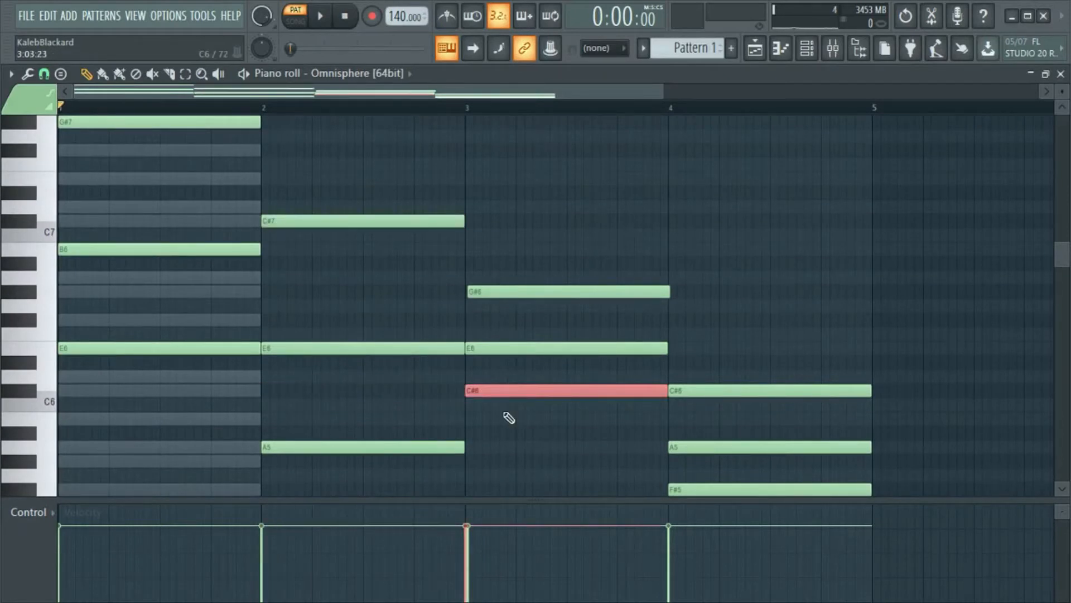
{"action": "key", "text": "ctrl+Up"}
{"action": "scroll", "coordinate": [820, 243], "scroll_direction": "down", "scroll_amount": 2}
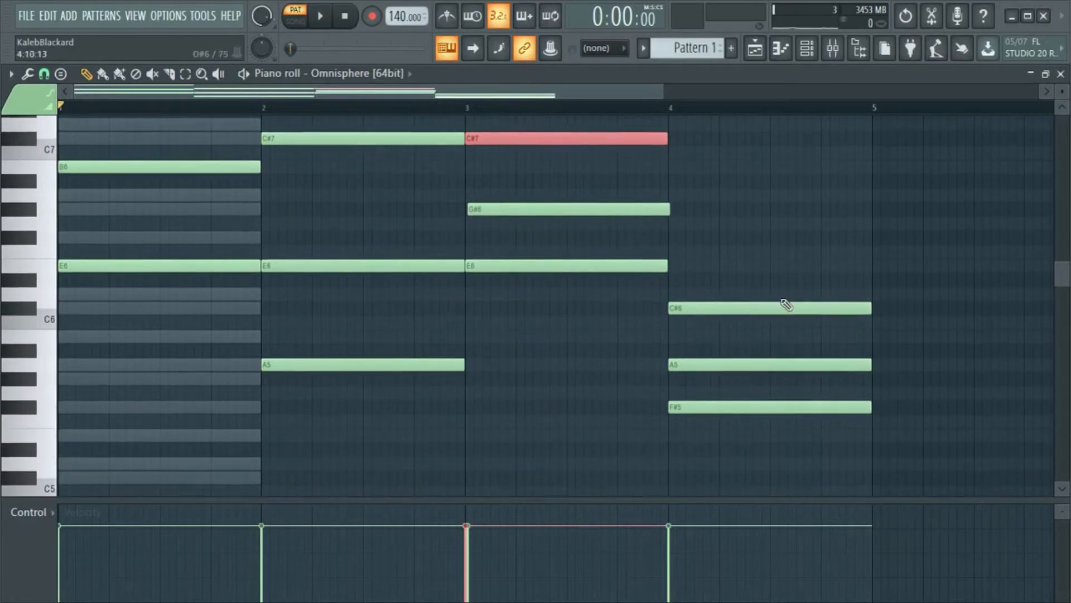
{"action": "left_click", "coordinate": [715, 400]}
{"action": "key", "text": "ctrl+Up"}
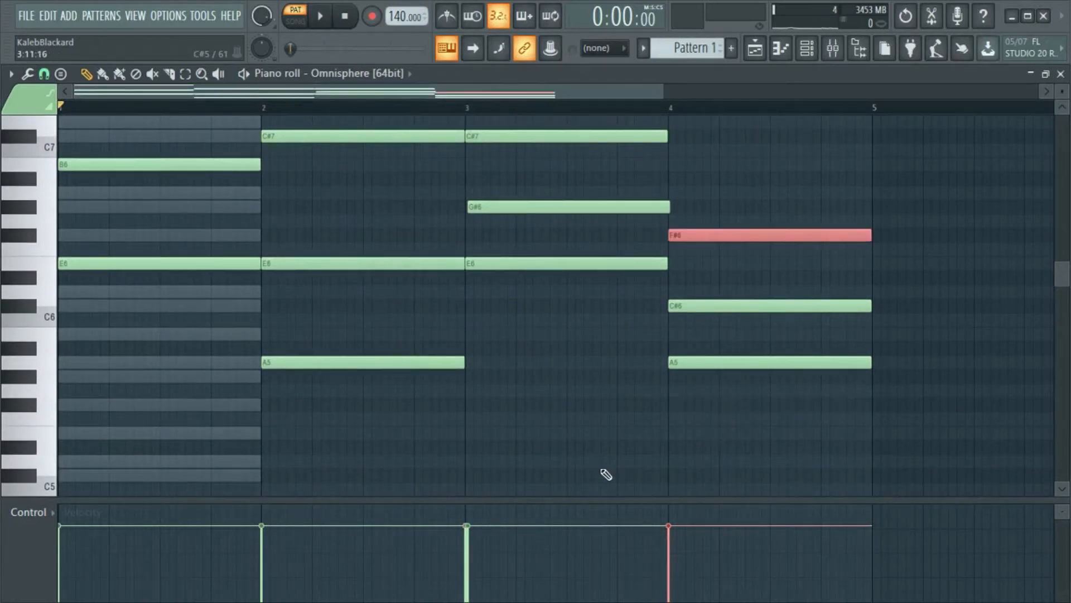
{"action": "scroll", "coordinate": [600, 446], "scroll_direction": "up", "scroll_amount": 3}
{"action": "left_click", "coordinate": [542, 194], "text": "ctrl"}
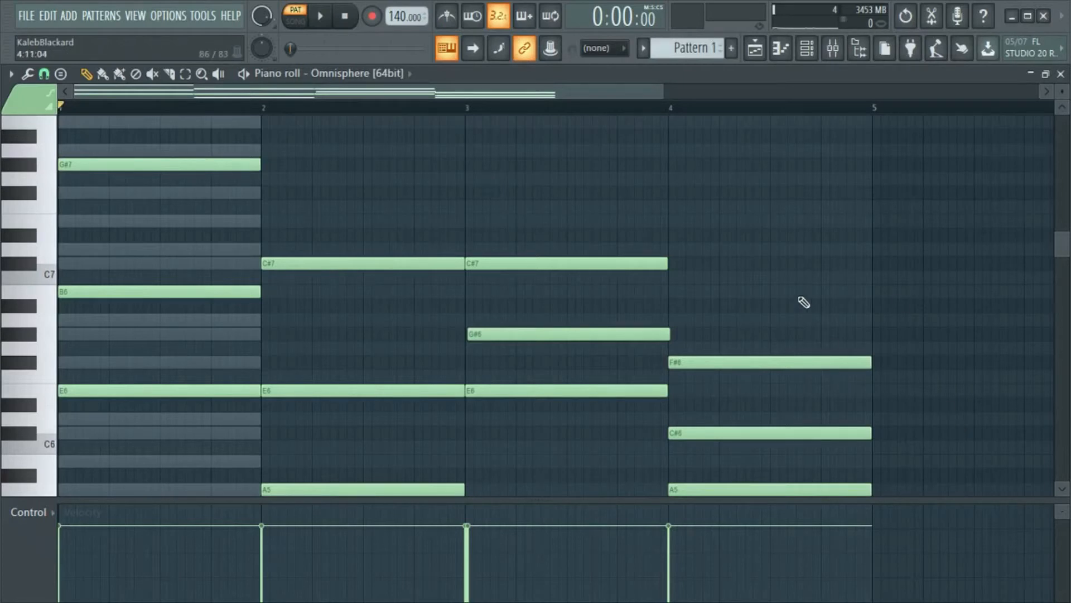
- Add a one-bar chord of A5, C6 and E6 in bar 5, aligned to the start of the bar
{"action": "scroll", "coordinate": [781, 346], "scroll_direction": "down", "scroll_amount": 3}
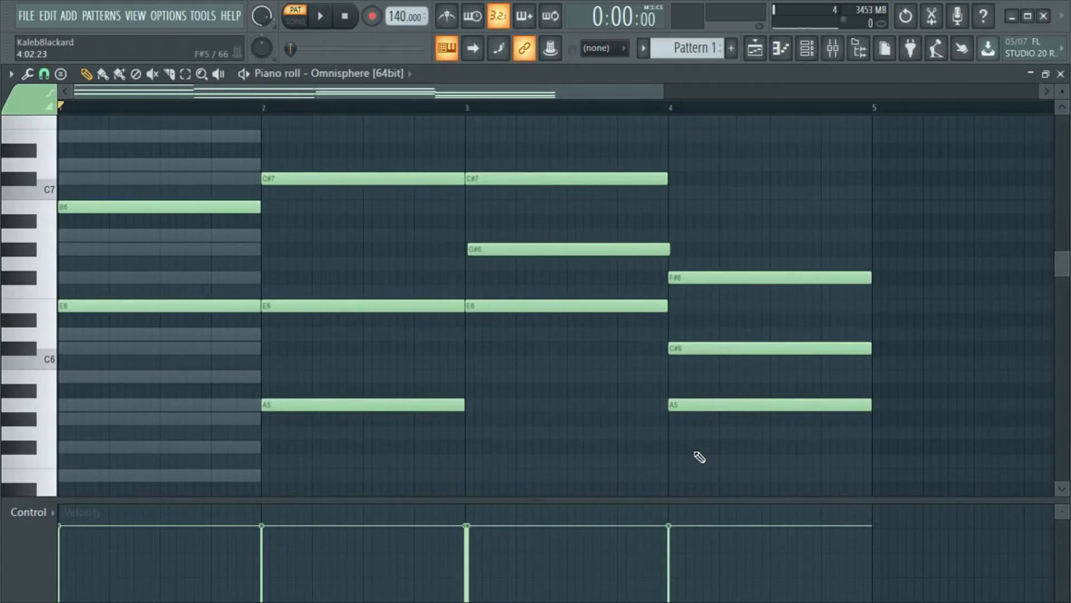
{"action": "left_click", "coordinate": [890, 406]}
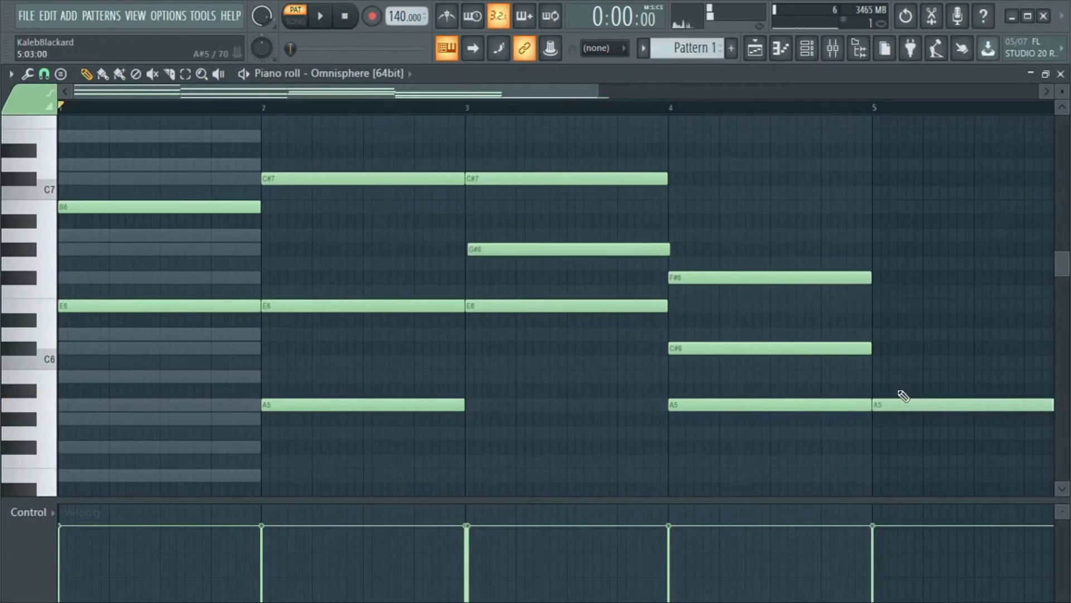
{"action": "left_click", "coordinate": [882, 362]}
{"action": "left_click", "coordinate": [879, 305]}
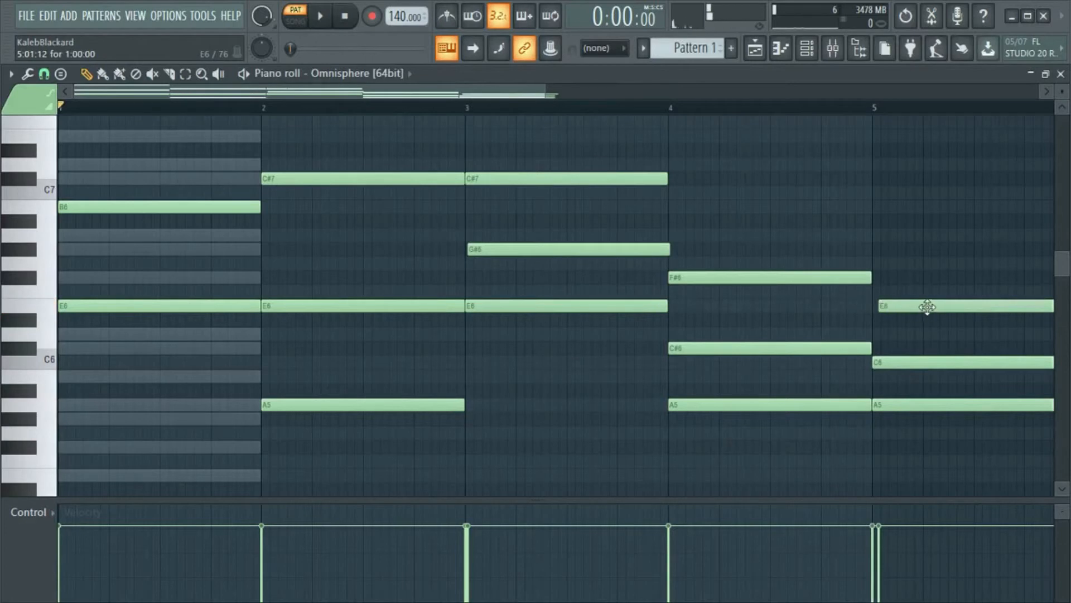
{"action": "left_click_drag", "start_coordinate": [926, 305], "coordinate": [927, 295]}
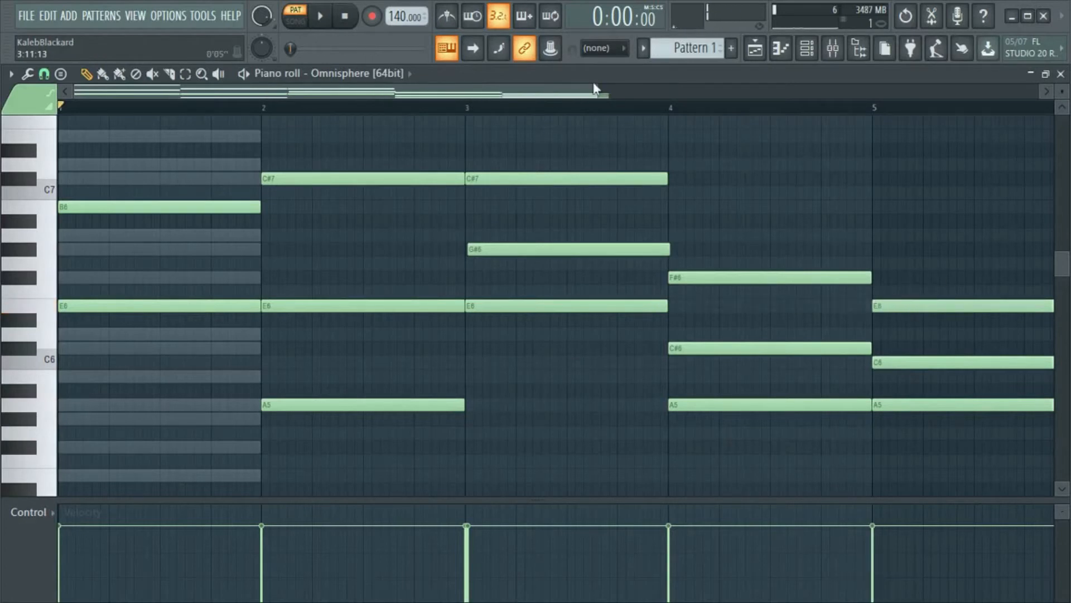
- Raise the middle C6 note of the bar 5 chord by one octave to C7
{"action": "left_click_drag", "start_coordinate": [594, 93], "coordinate": [892, 100]}
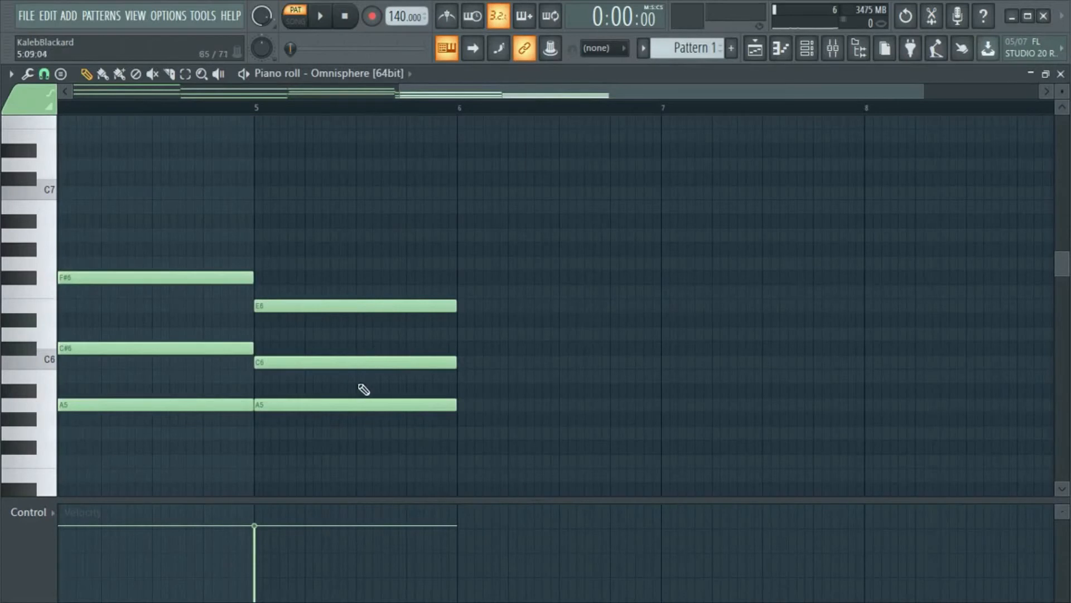
{"action": "left_click", "coordinate": [344, 364]}
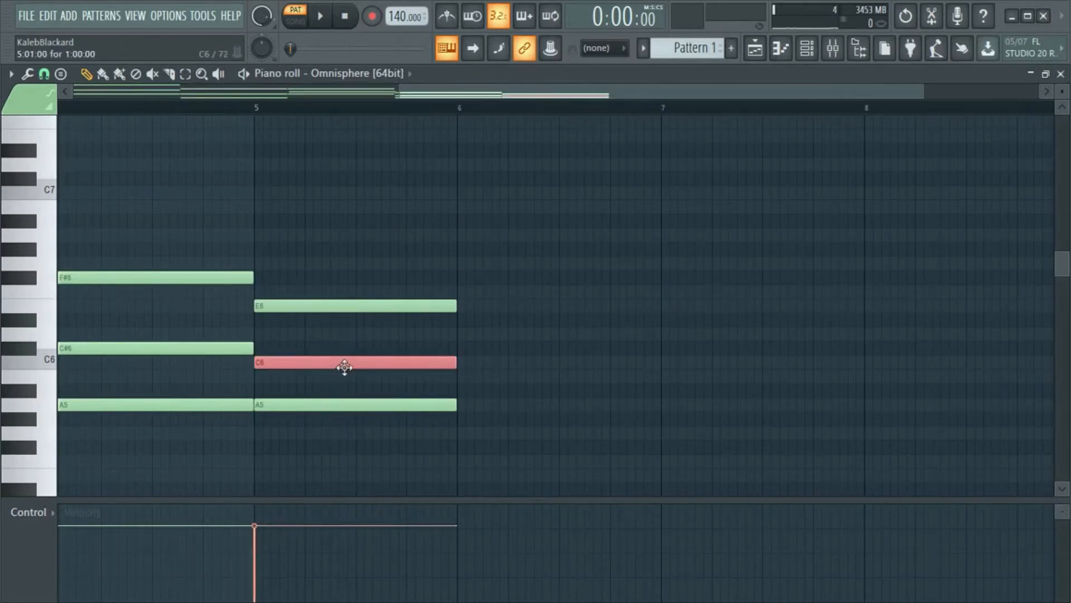
{"action": "key", "text": "ctrl+Up"}
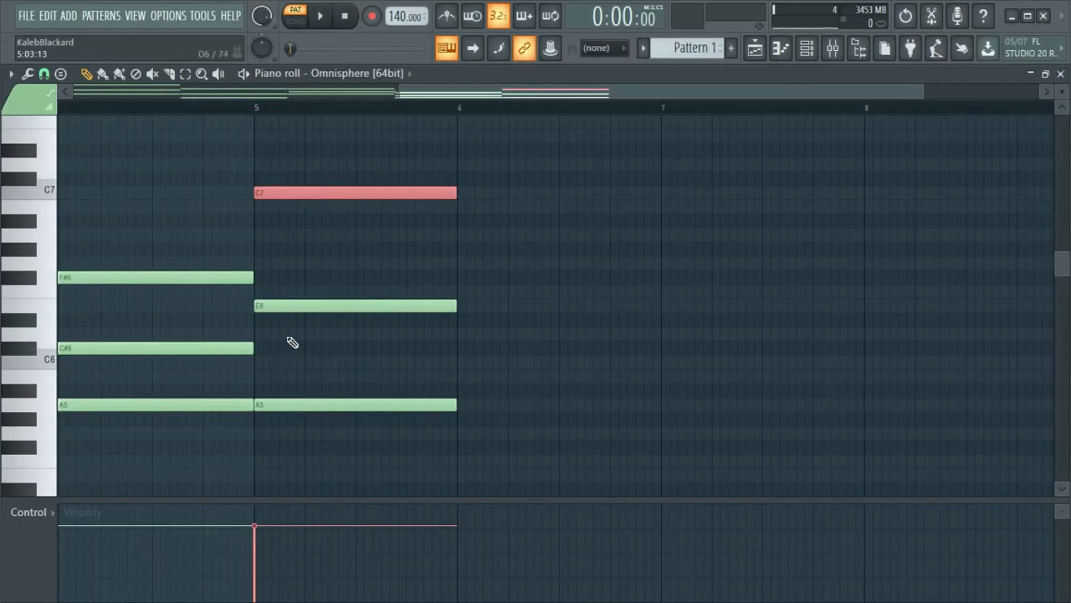
- Delete all three notes of the chord in bar 5
{"action": "right_click", "coordinate": [340, 192]}
{"action": "right_click", "coordinate": [318, 306]}
{"action": "right_click", "coordinate": [296, 406]}
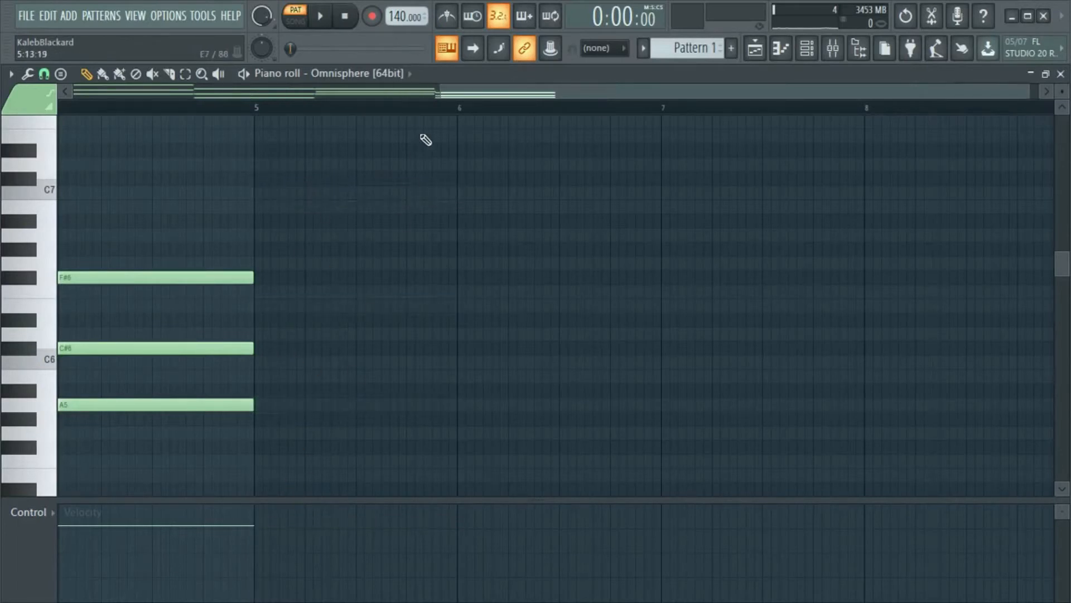
- Show all four bars of the progression from bar 1, play it back and stop it
{"action": "left_click_drag", "start_coordinate": [426, 95], "coordinate": [4, 129]}
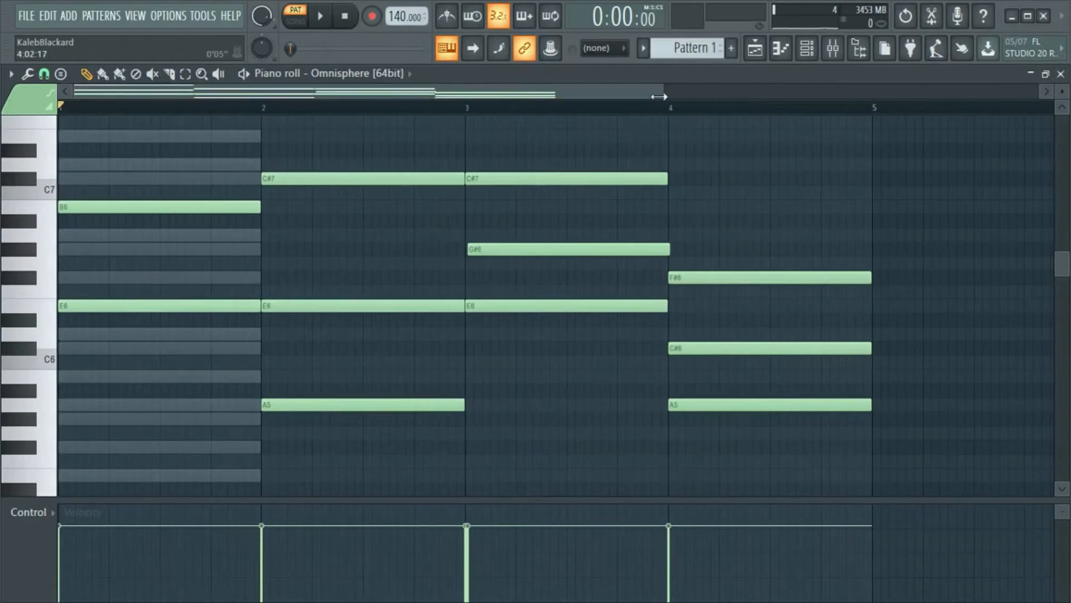
{"action": "left_click_drag", "start_coordinate": [659, 97], "coordinate": [789, 112]}
{"action": "scroll", "coordinate": [801, 175], "scroll_direction": "up", "scroll_amount": 2}
{"action": "scroll", "coordinate": [801, 175], "scroll_direction": "down", "scroll_amount": 1}
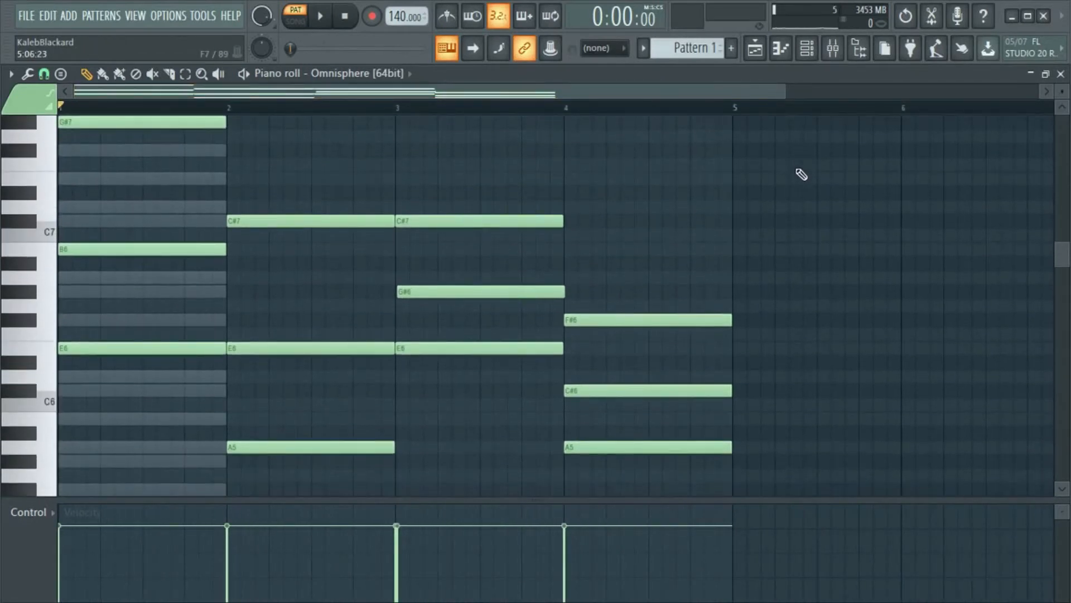
{"action": "key", "text": "space"}
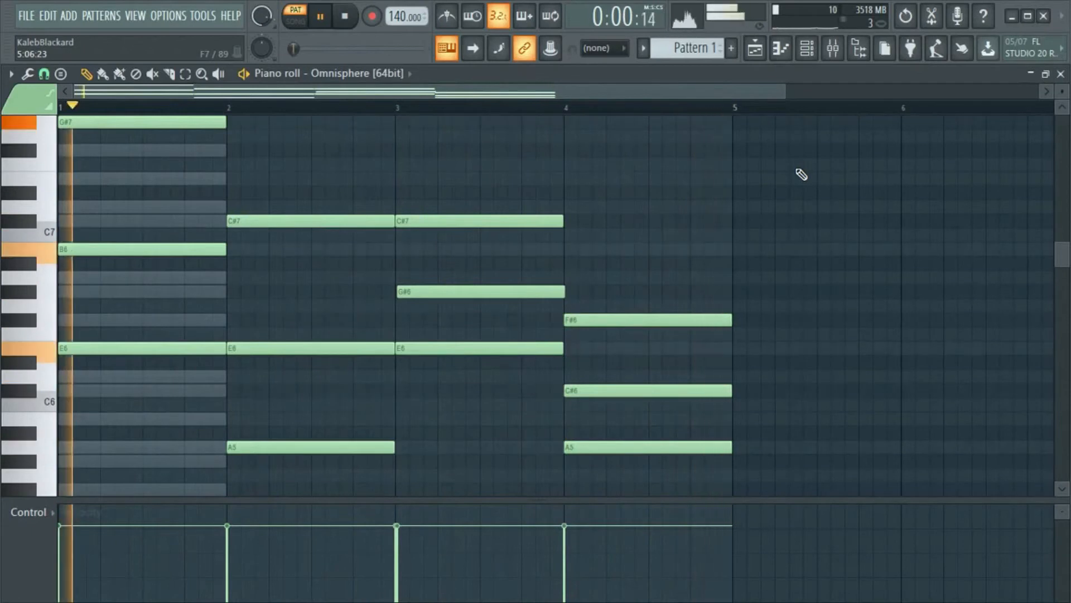
{"action": "key", "text": "space"}
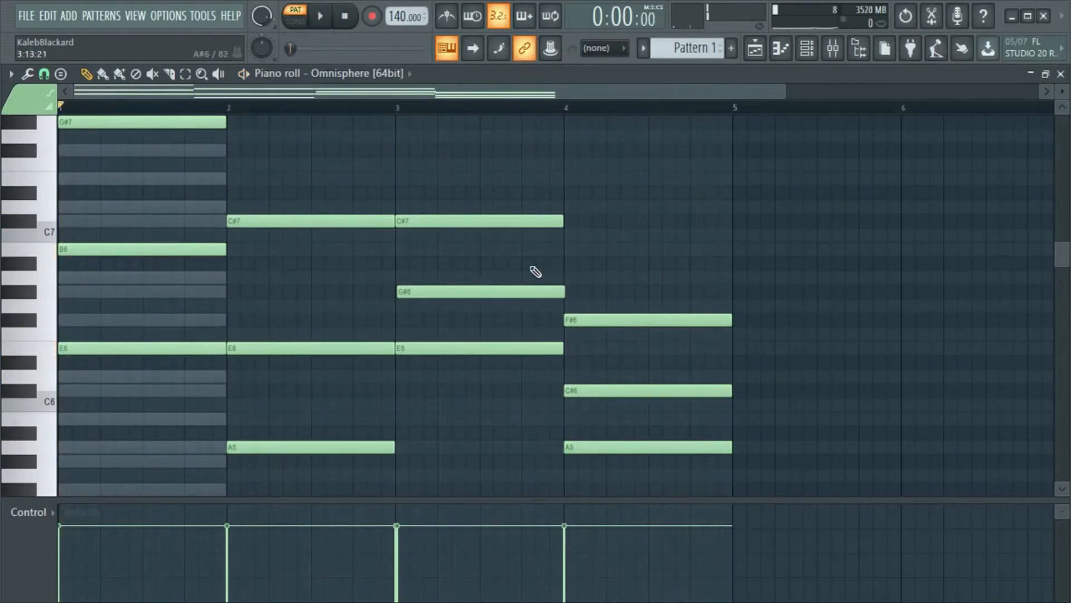
- Transpose all the notes of the progression down one octave, play the result and stop it
{"action": "scroll", "coordinate": [374, 267], "scroll_direction": "up", "scroll_amount": 1}
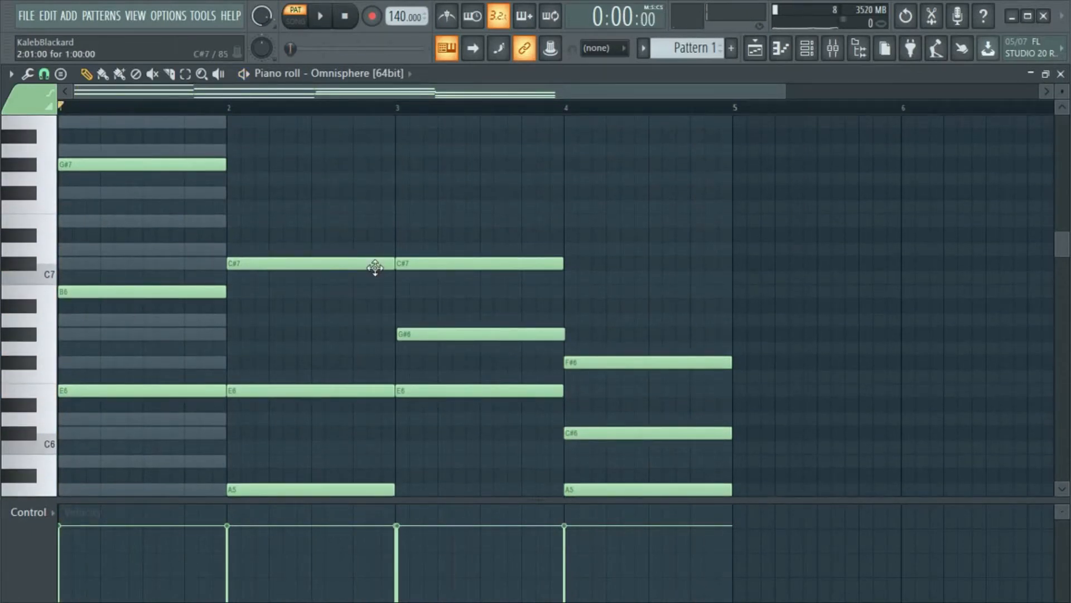
{"action": "key", "text": "ctrl+Down"}
{"action": "key", "text": "space"}
{"action": "scroll", "coordinate": [722, 218], "scroll_direction": "down", "scroll_amount": 5}
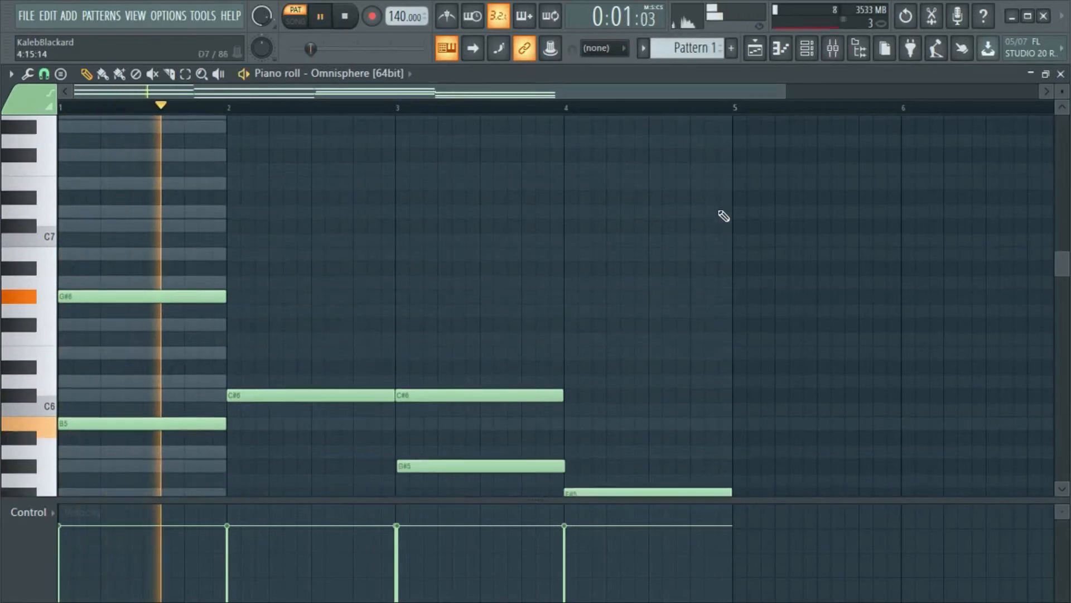
{"action": "scroll", "coordinate": [813, 265], "scroll_direction": "down", "scroll_amount": 2}
{"action": "scroll", "coordinate": [889, 292], "scroll_direction": "up", "scroll_amount": 3}
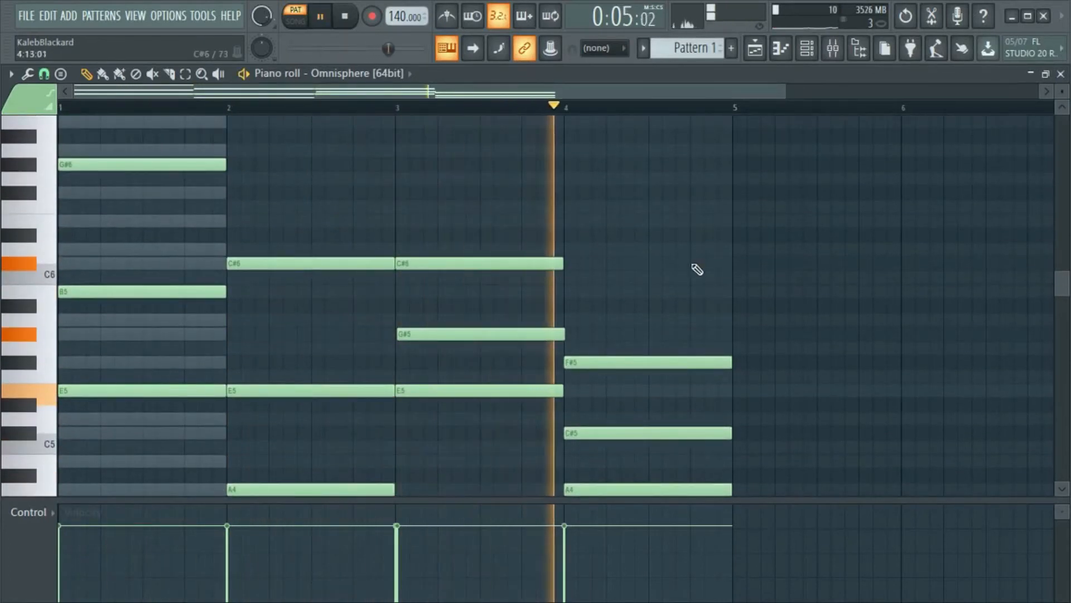
{"action": "key", "text": "space"}
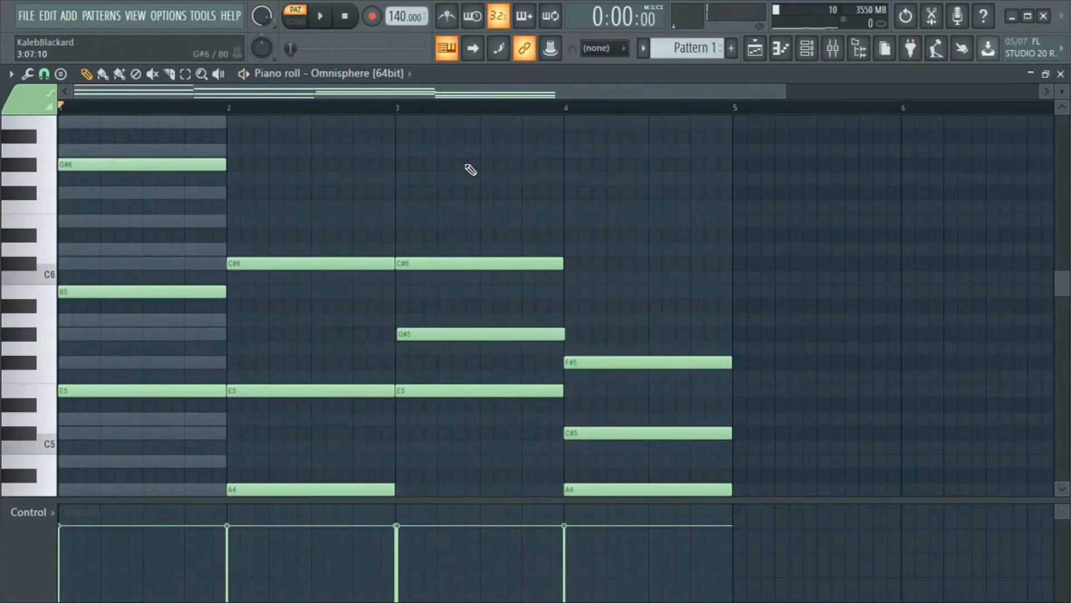
- Add an A5 note in the second half of bar 4 and shorten it to end with the bar
{"action": "scroll", "coordinate": [473, 198], "scroll_direction": "up", "scroll_amount": 1}
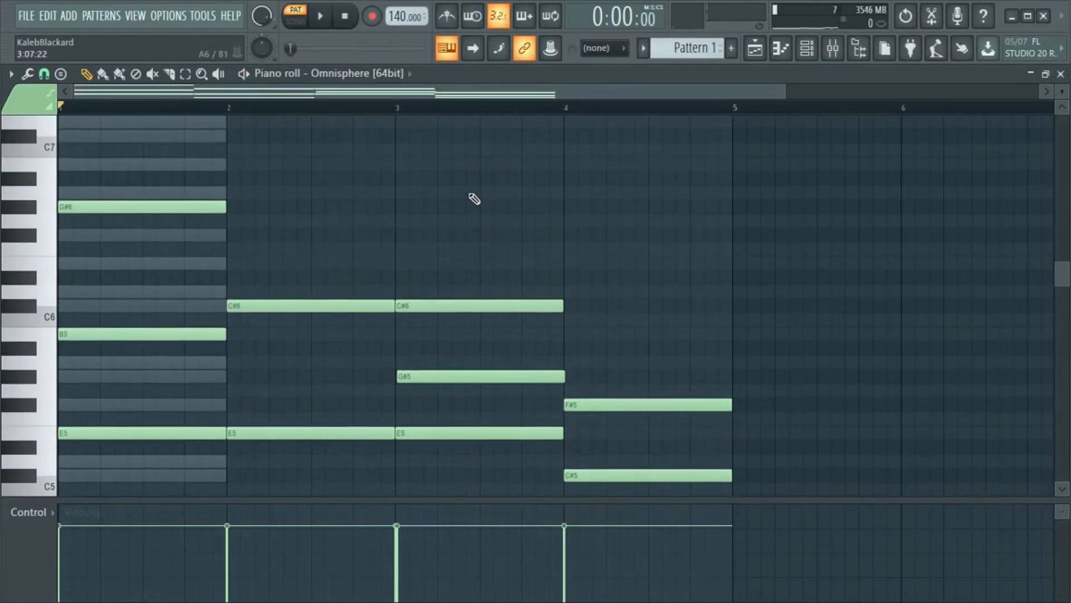
{"action": "scroll", "coordinate": [588, 182], "scroll_direction": "down", "scroll_amount": 4}
{"action": "scroll", "coordinate": [516, 346], "scroll_direction": "up", "scroll_amount": 3}
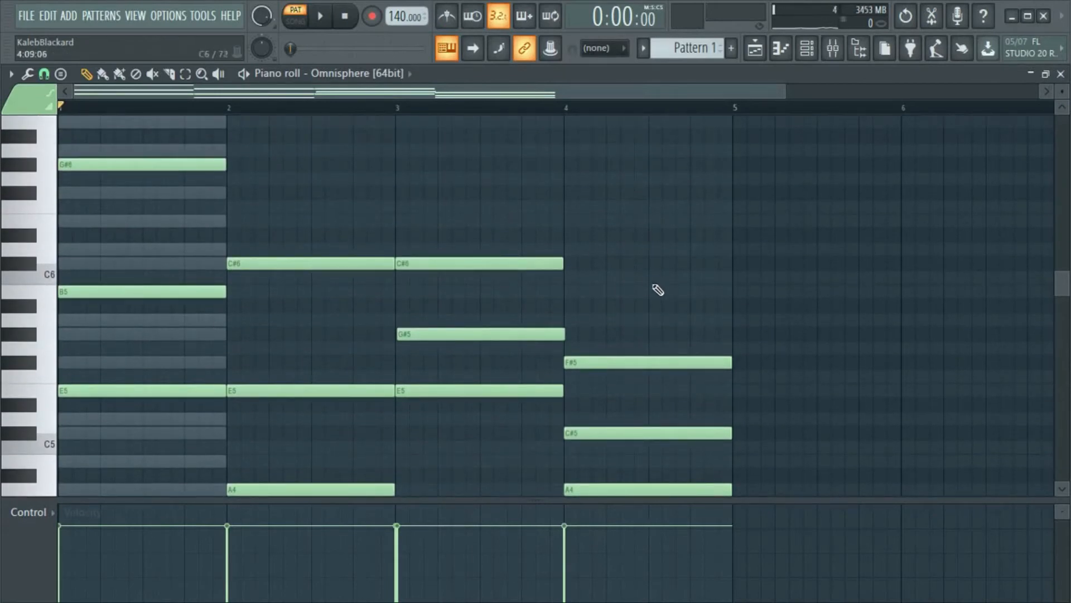
{"action": "scroll", "coordinate": [654, 290], "scroll_direction": "down", "scroll_amount": 2}
{"action": "scroll", "coordinate": [615, 346], "scroll_direction": "up", "scroll_amount": 1}
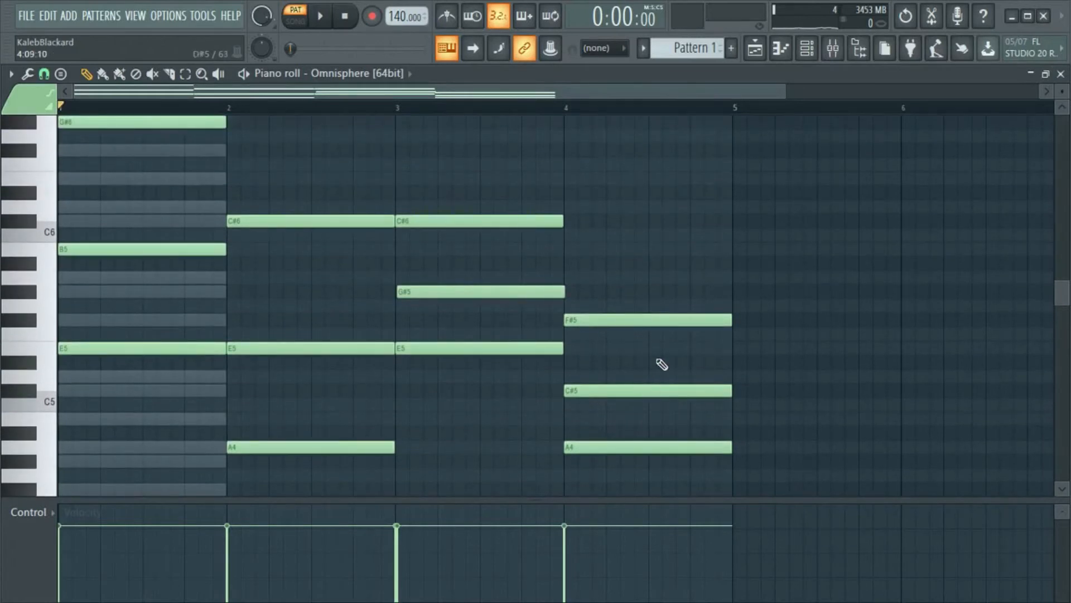
{"action": "mouse_move", "coordinate": [655, 288]}
{"action": "left_mouse_down"}
{"action": "mouse_move", "coordinate": [687, 282]}
{"action": "mouse_move", "coordinate": [676, 258]}
{"action": "mouse_move", "coordinate": [682, 282]}
{"action": "left_mouse_up"}
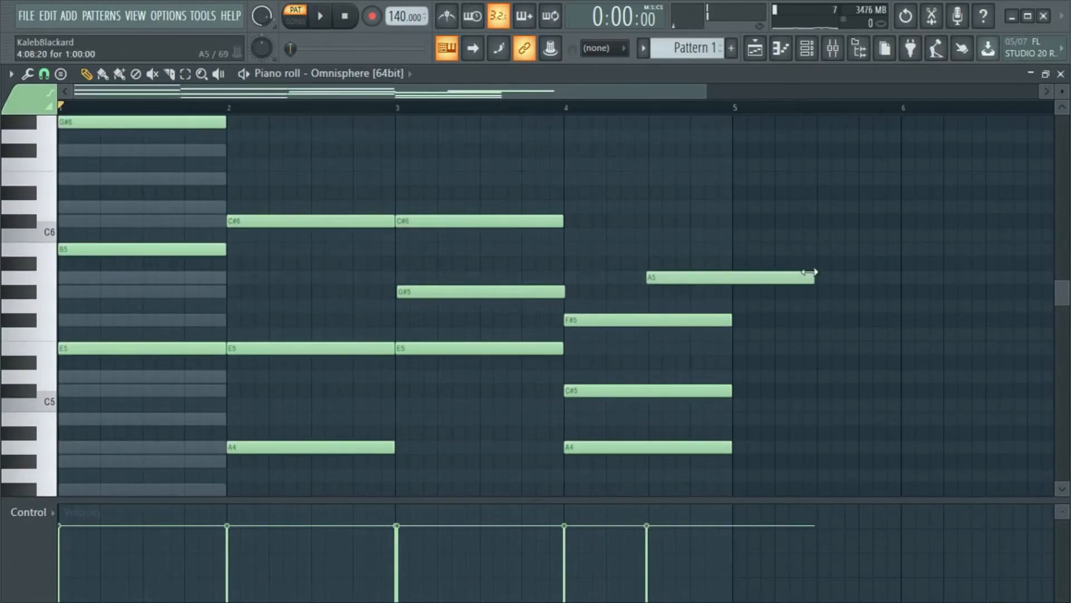
{"action": "left_click_drag", "start_coordinate": [813, 275], "coordinate": [732, 320]}
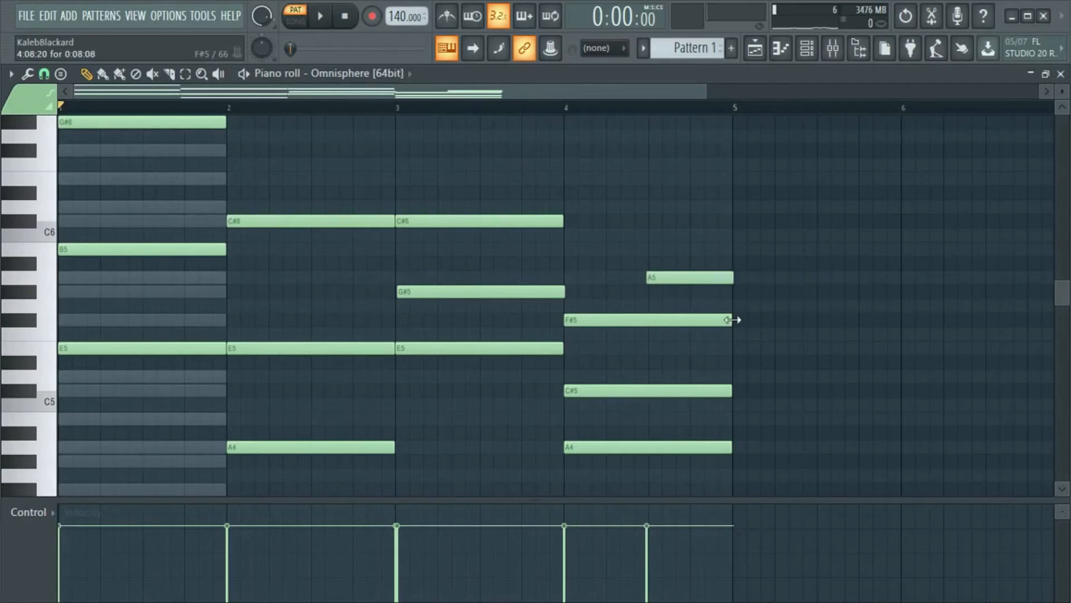
- Add a half-bar E6 note in the second half of bar 1, and play back the progression
{"action": "scroll", "coordinate": [240, 251], "scroll_direction": "up", "scroll_amount": 3}
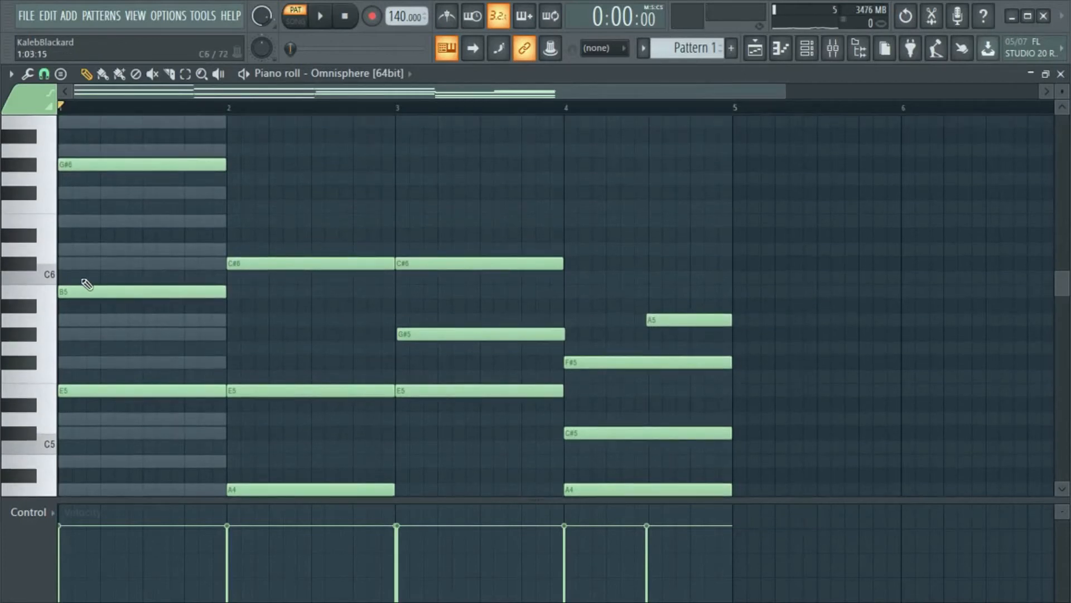
{"action": "left_click", "coordinate": [146, 221]}
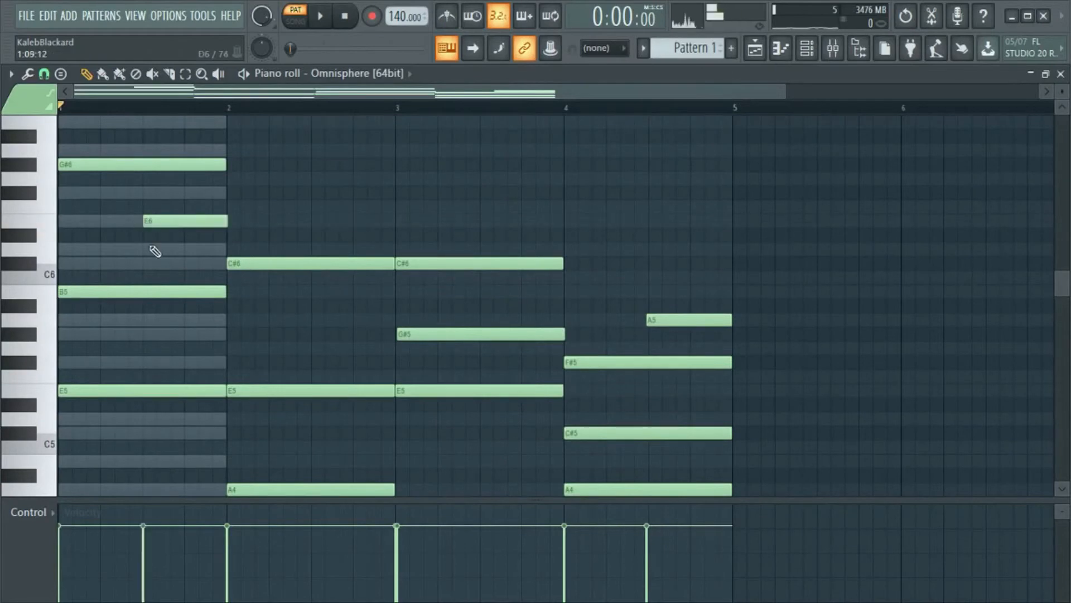
{"action": "key", "text": "space"}
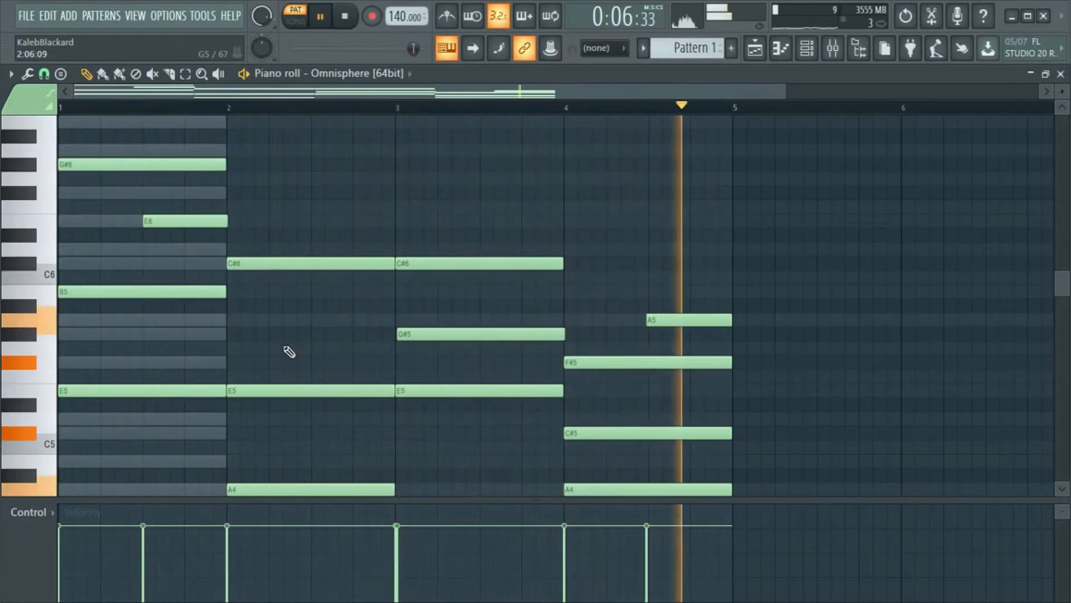
{"action": "key", "text": "space"}
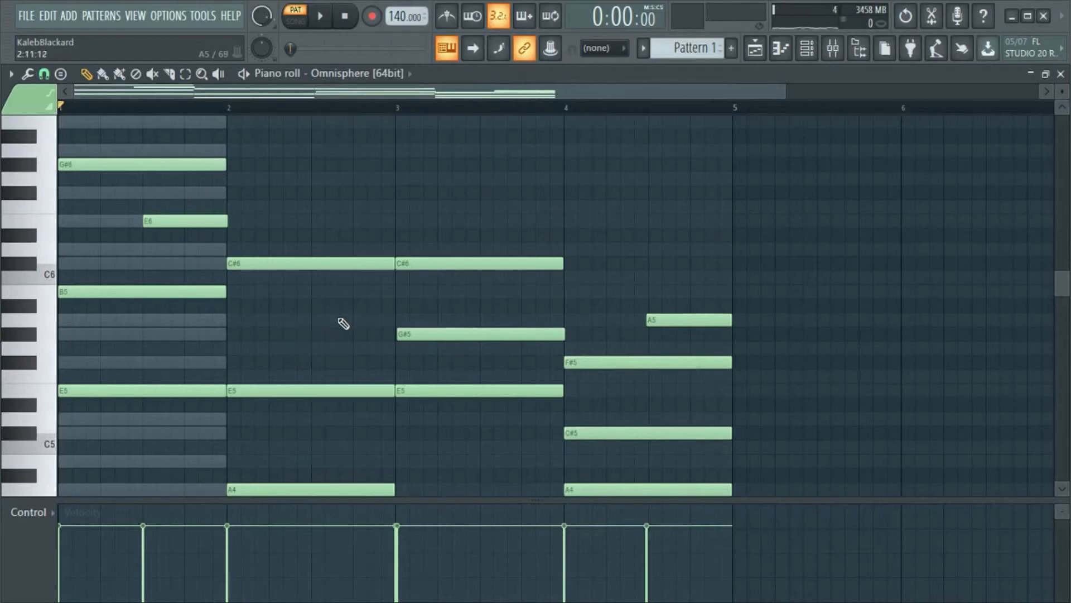
- Add a half-bar F#7 note at the start of bar 1, above the chord
{"action": "scroll", "coordinate": [294, 337], "scroll_direction": "up", "scroll_amount": 4}
{"action": "scroll", "coordinate": [213, 279], "scroll_direction": "down", "scroll_amount": 4}
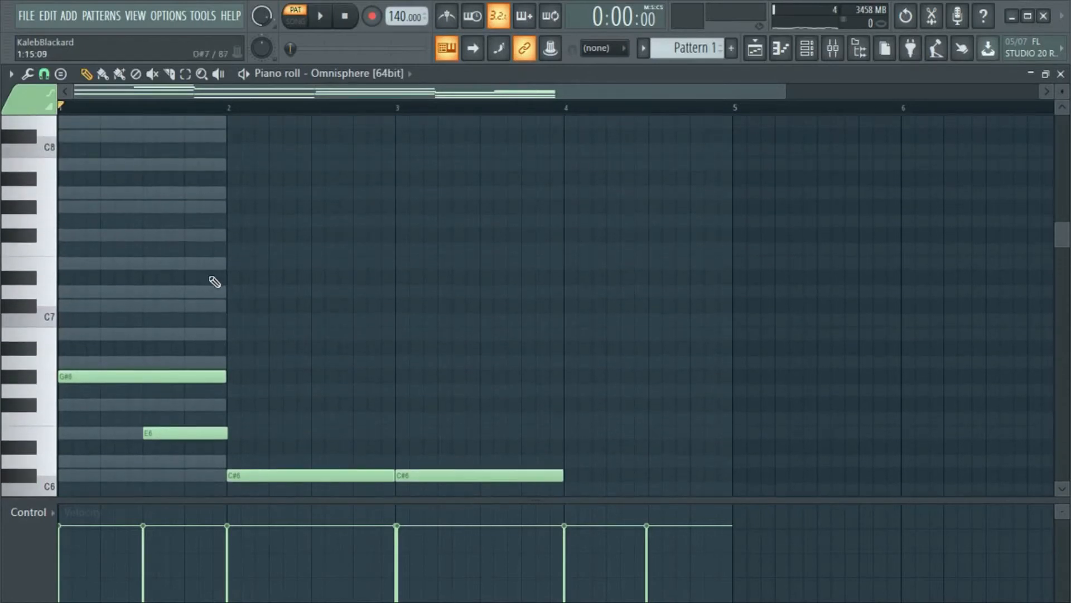
{"action": "scroll", "coordinate": [330, 316], "scroll_direction": "down", "scroll_amount": 4}
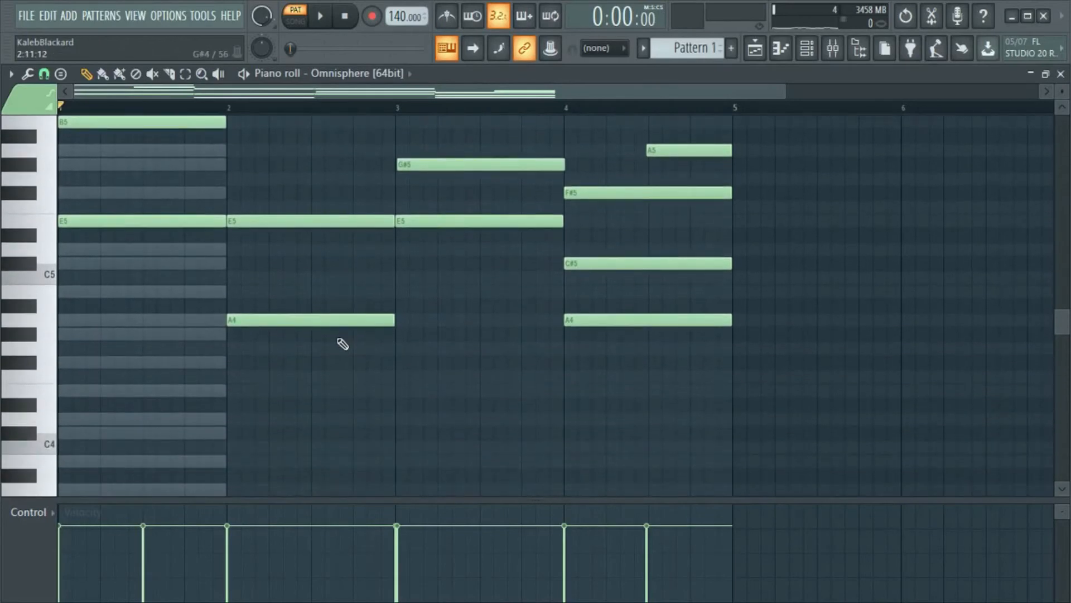
{"action": "scroll", "coordinate": [216, 395], "scroll_direction": "up", "scroll_amount": 4}
{"action": "scroll", "coordinate": [195, 352], "scroll_direction": "up", "scroll_amount": 3}
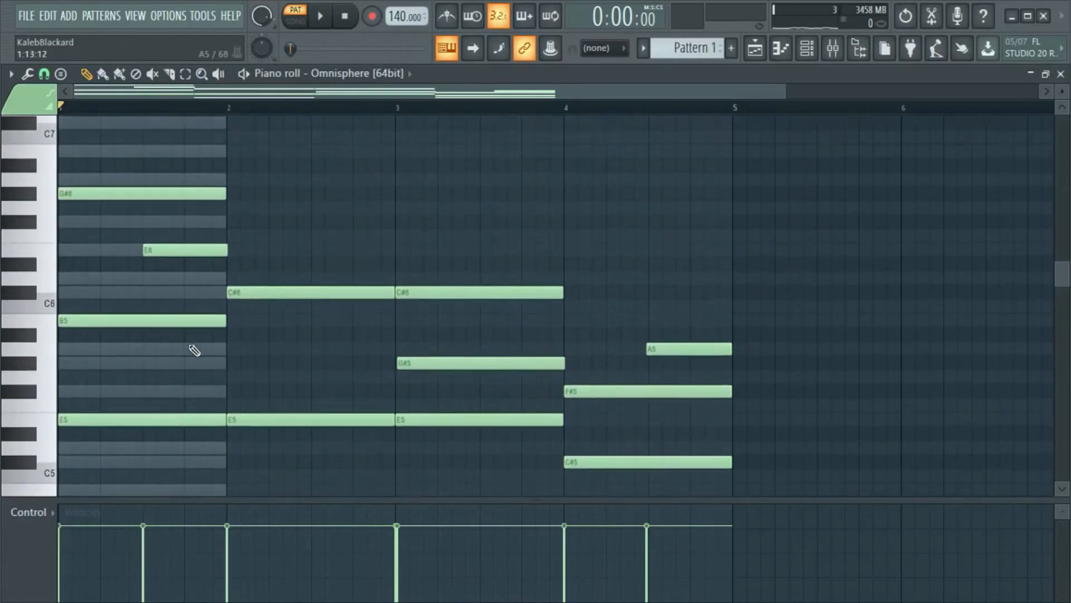
{"action": "scroll", "coordinate": [92, 262], "scroll_direction": "up", "scroll_amount": 2}
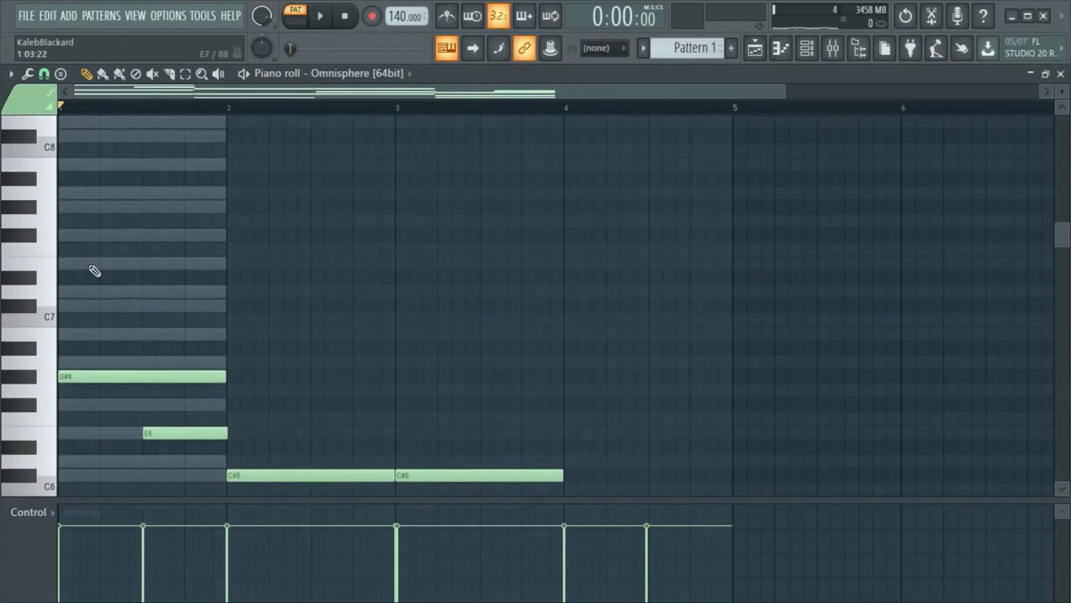
{"action": "left_click", "coordinate": [74, 235]}
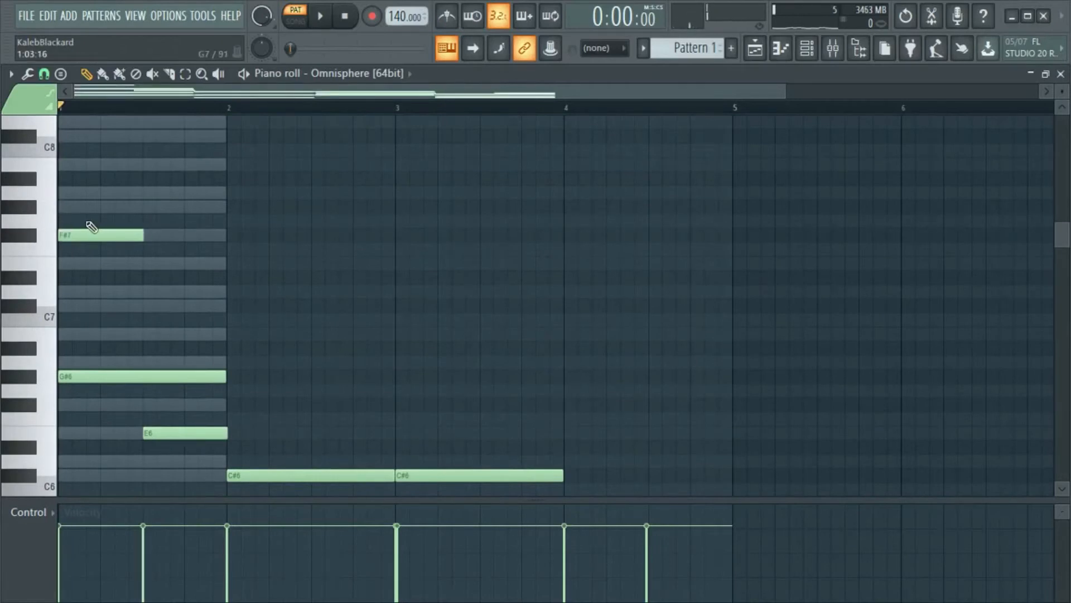
{"action": "scroll", "coordinate": [233, 227], "scroll_direction": "down", "scroll_amount": 3}
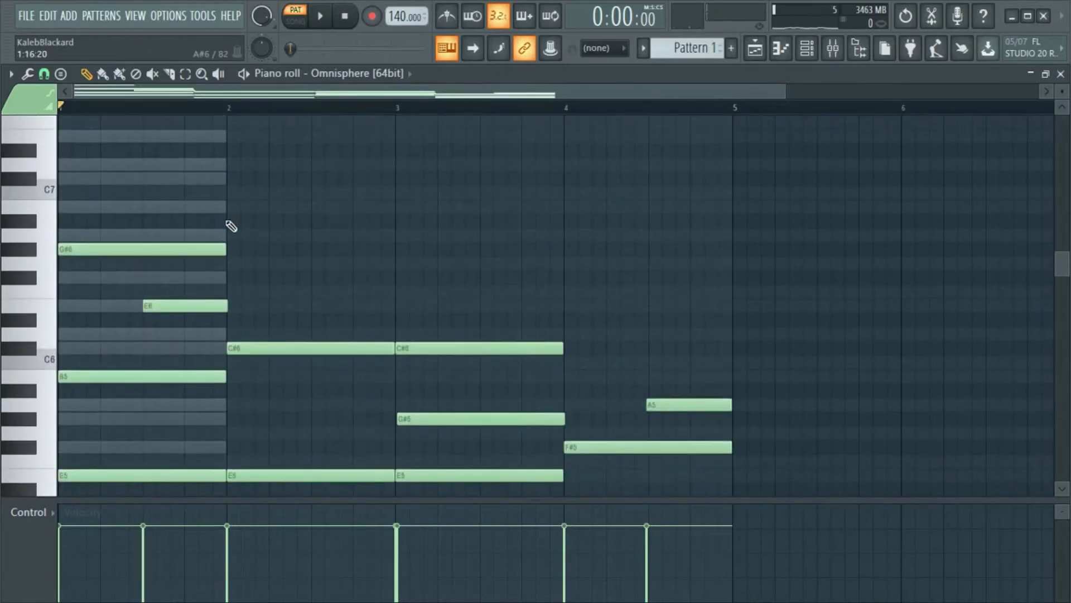
- Delete the half-bar F#7 note at the start of bar 1 and play back the progression
{"action": "scroll", "coordinate": [232, 227], "scroll_direction": "up", "scroll_amount": 1}
{"action": "right_click", "coordinate": [89, 151]}
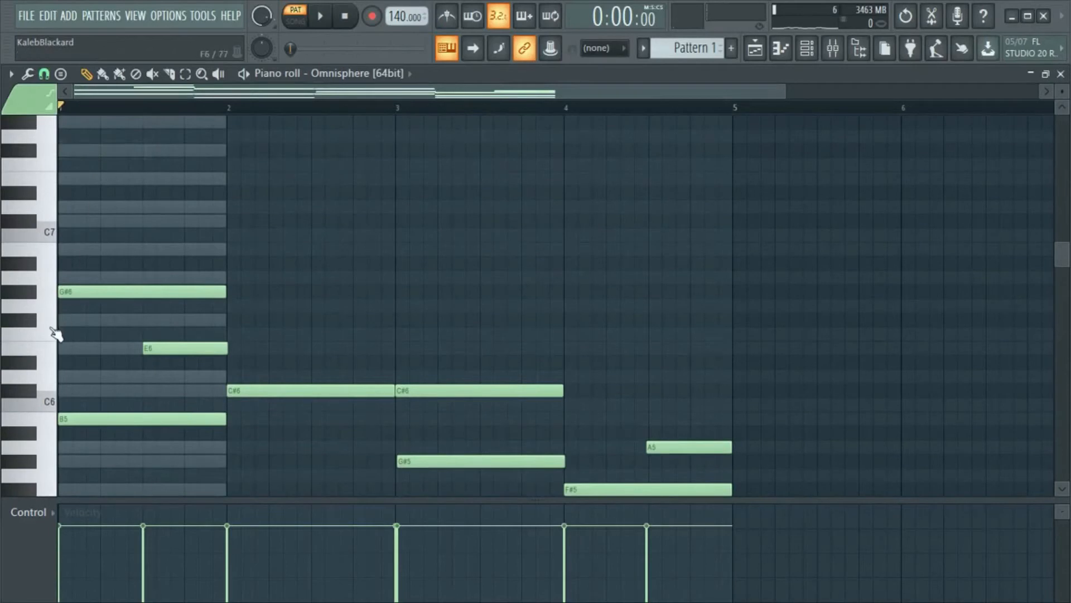
{"action": "scroll", "coordinate": [78, 334], "scroll_direction": "down", "scroll_amount": 1}
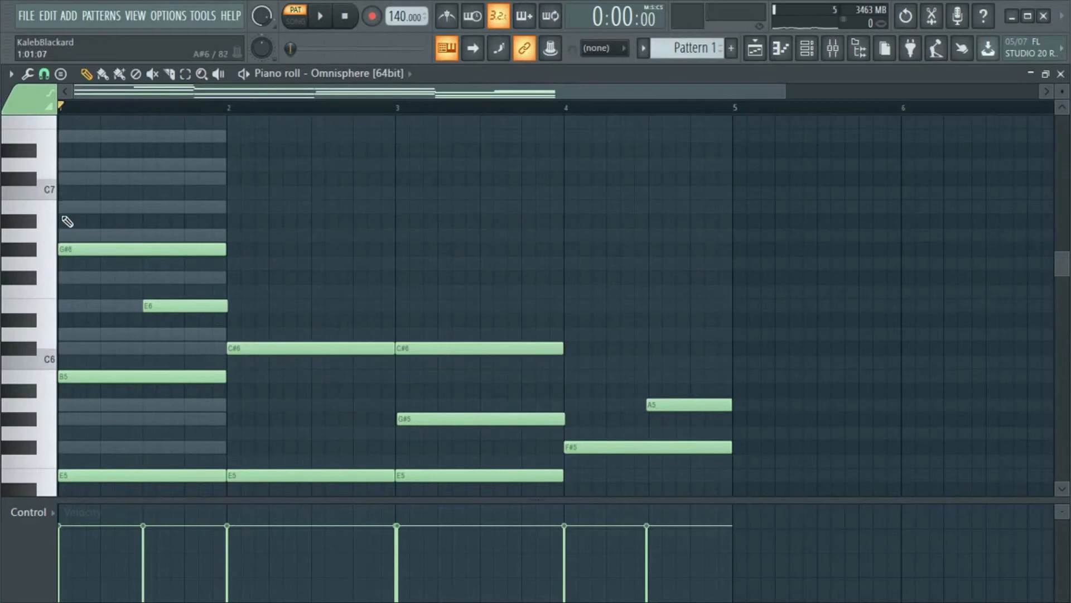
{"action": "scroll", "coordinate": [66, 213], "scroll_direction": "down", "scroll_amount": 1}
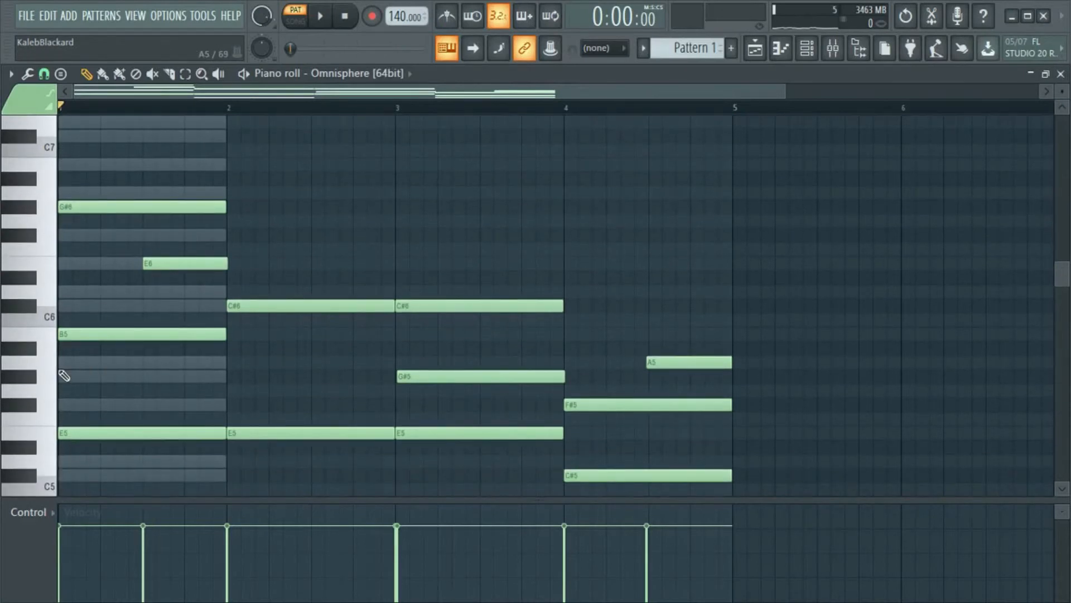
{"action": "mouse_move", "coordinate": [77, 366]}
{"action": "left_mouse_down"}
{"action": "mouse_move", "coordinate": [68, 320]}
{"action": "mouse_move", "coordinate": [43, 343]}
{"action": "left_mouse_up"}
{"action": "key", "text": "space"}
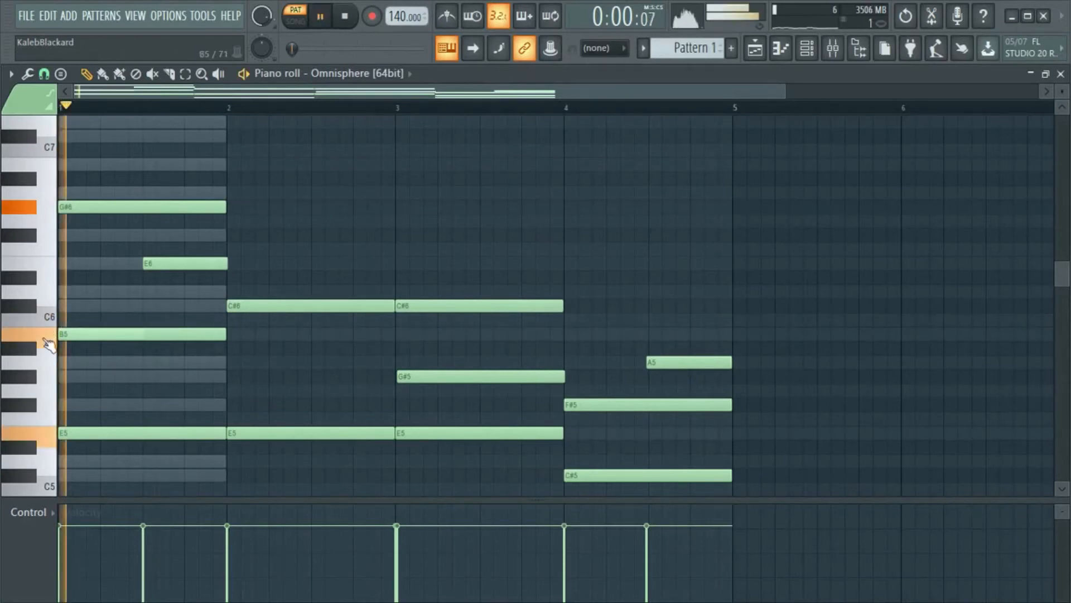
{"action": "key", "text": "space"}
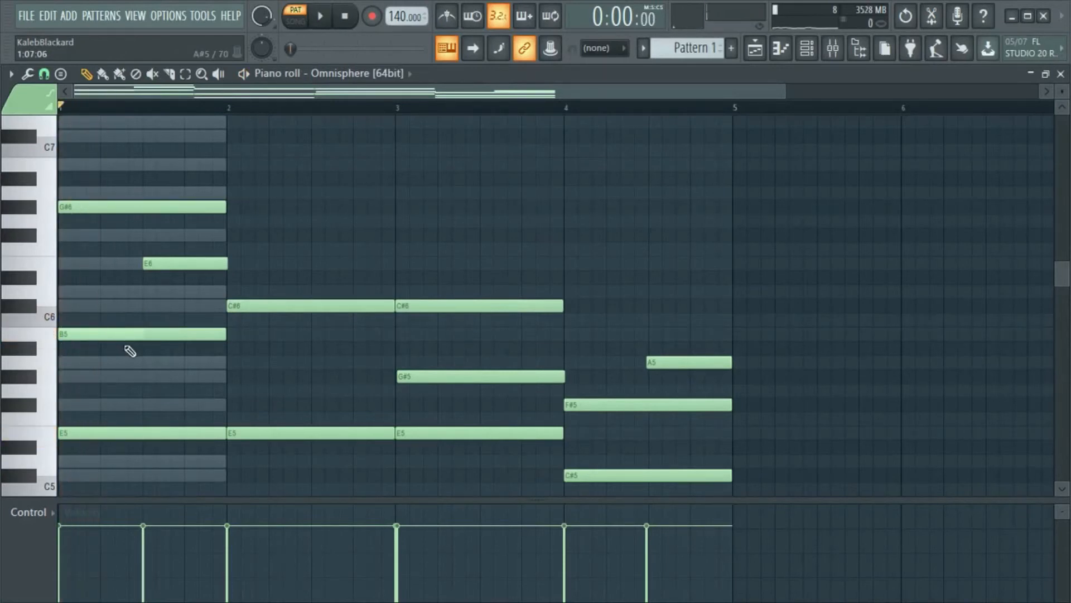
- Add a one-beat D6 note on beat 2 of bar 1 and play back the result
{"action": "key", "text": "ctrl+z"}
{"action": "left_click_drag", "start_coordinate": [117, 361], "coordinate": [140, 305]}
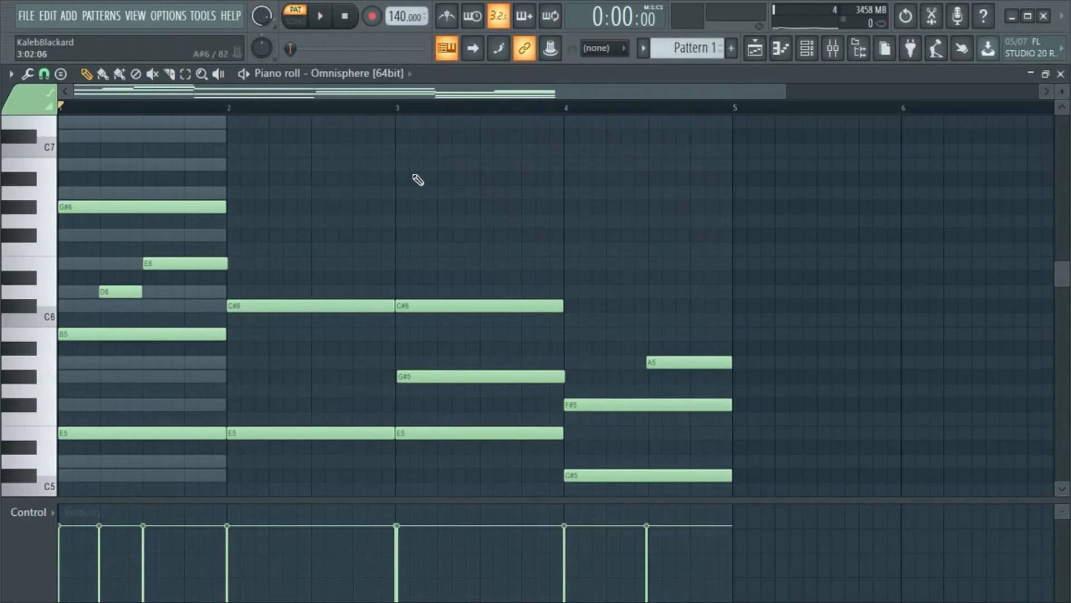
{"action": "scroll", "coordinate": [356, 209], "scroll_direction": "up", "scroll_amount": 1}
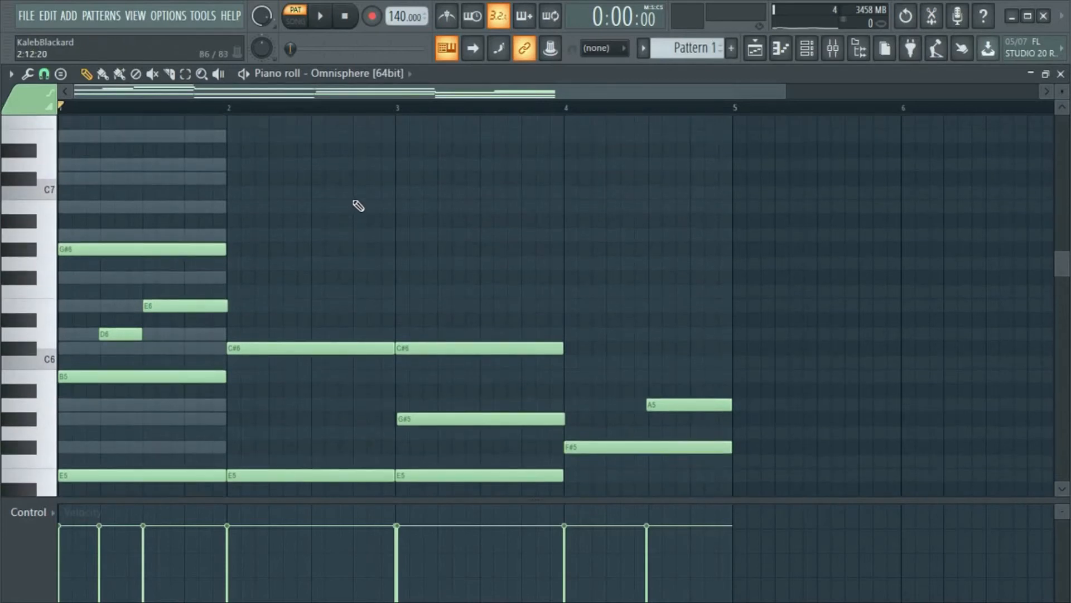
{"action": "scroll", "coordinate": [359, 205], "scroll_direction": "down", "scroll_amount": 1}
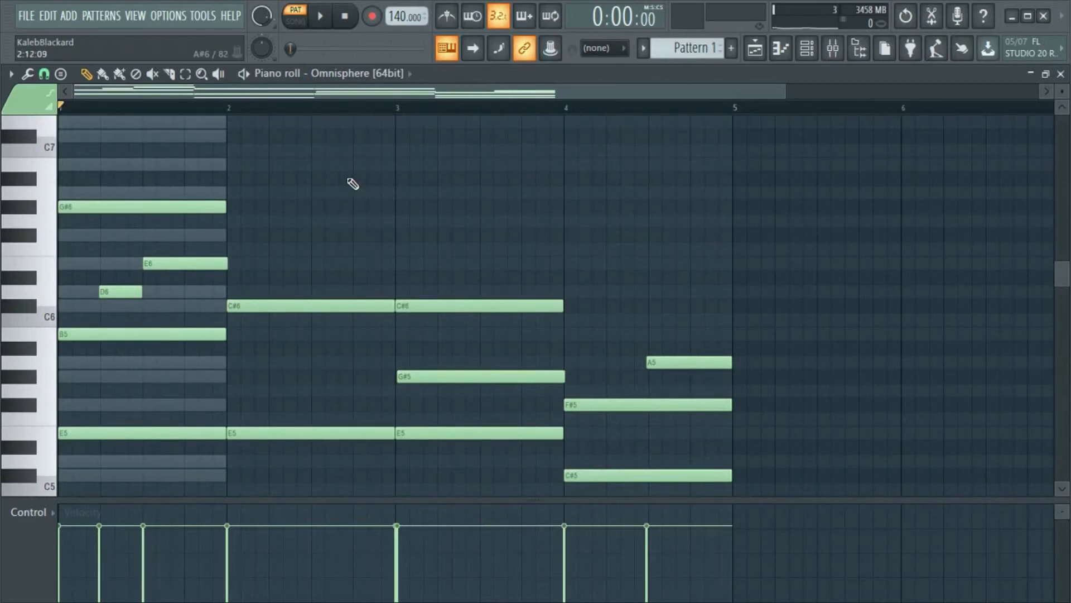
{"action": "left_click", "coordinate": [321, 15]}
{"action": "key", "text": "space"}
- Move the D6 note to F#6 at the start of bar 1 and add a one-beat B6 note on beat 2
{"action": "left_click_drag", "start_coordinate": [110, 291], "coordinate": [68, 239]}
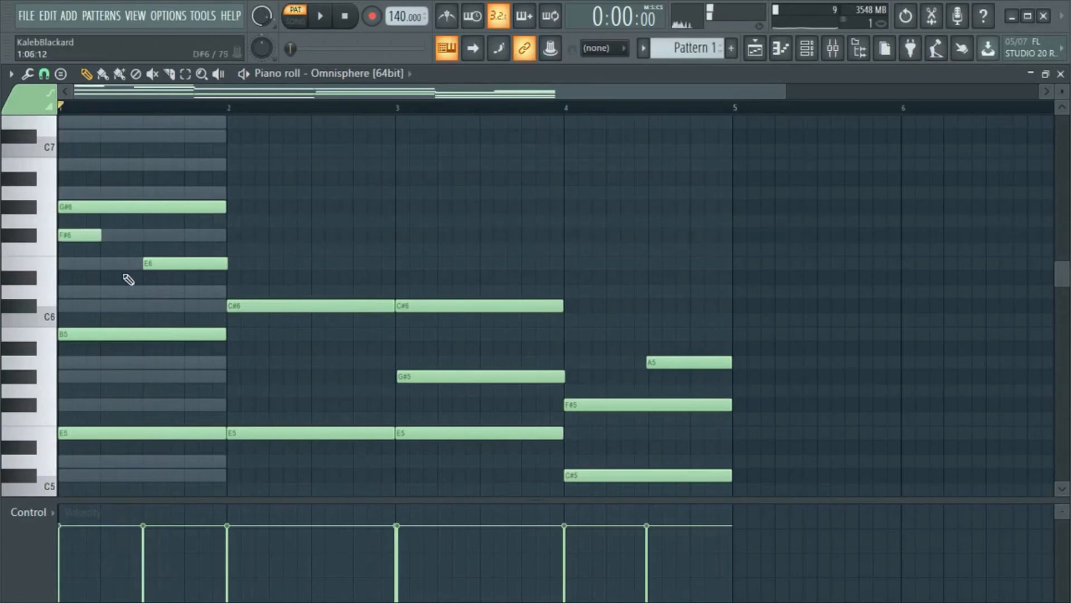
{"action": "key", "text": "space"}
{"action": "scroll", "coordinate": [125, 273], "scroll_direction": "up", "scroll_amount": 1}
{"action": "scroll", "coordinate": [125, 272], "scroll_direction": "up", "scroll_amount": 1}
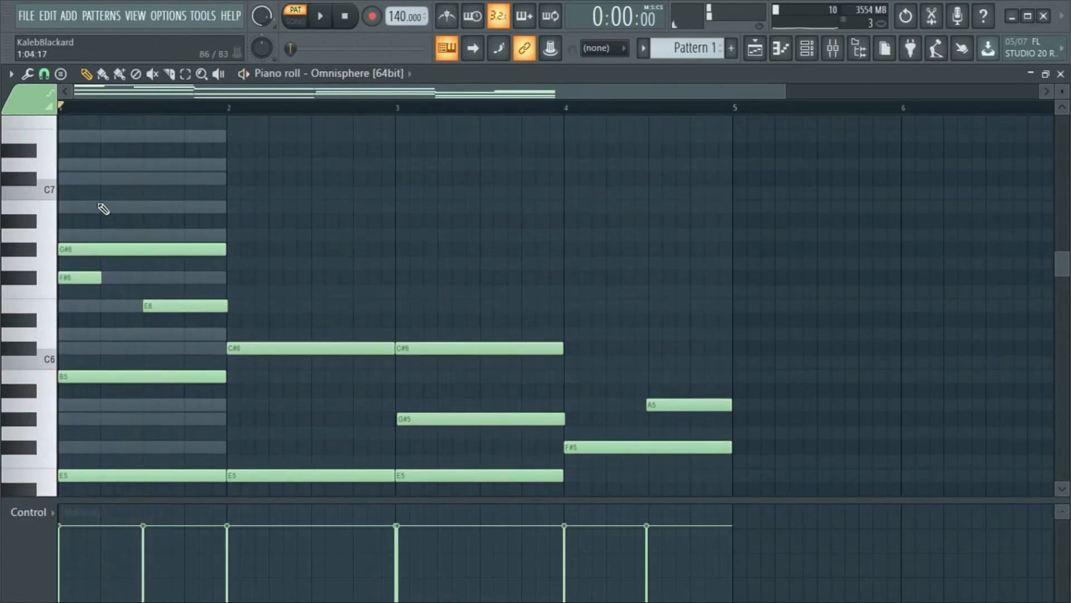
{"action": "left_click", "coordinate": [106, 207]}
{"action": "left_click_drag", "start_coordinate": [123, 208], "coordinate": [121, 207]}
{"action": "key", "text": "space"}
- Add a one-beat A6 note on beat 3 of bar 1, then move it to G#6 on beat 4
{"action": "left_click", "coordinate": [150, 233]}
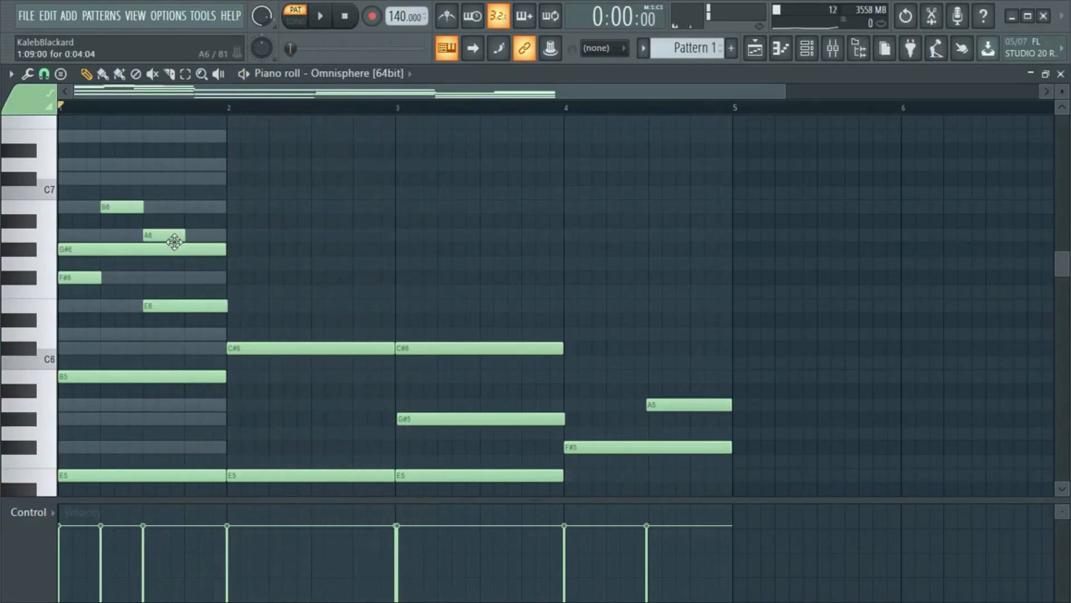
{"action": "key", "text": "space"}
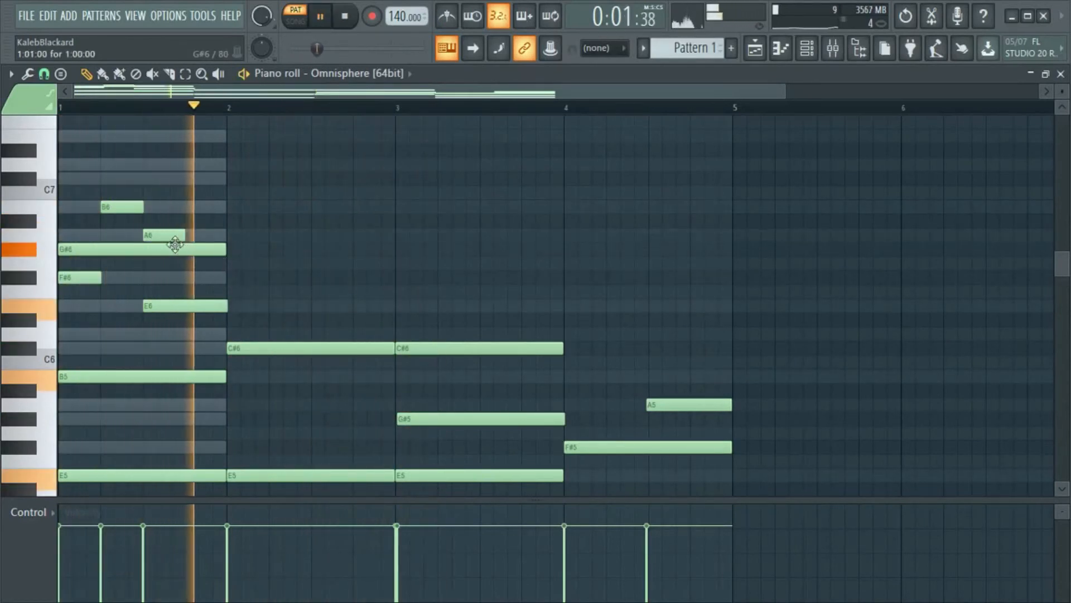
{"action": "key", "text": "space"}
{"action": "left_click_drag", "start_coordinate": [166, 235], "coordinate": [206, 257]}
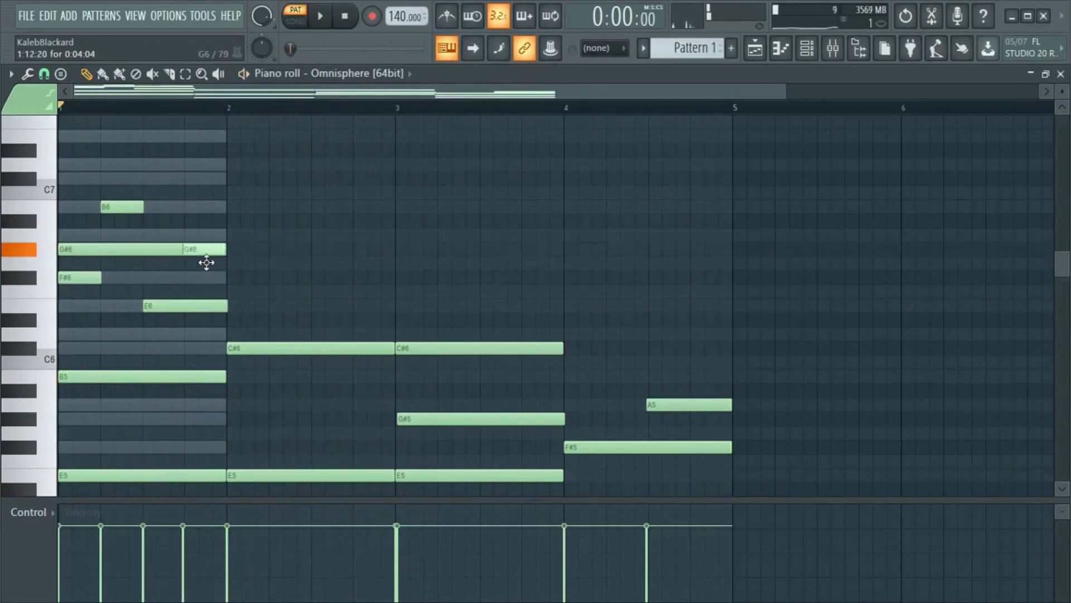
{"action": "key", "text": "space"}
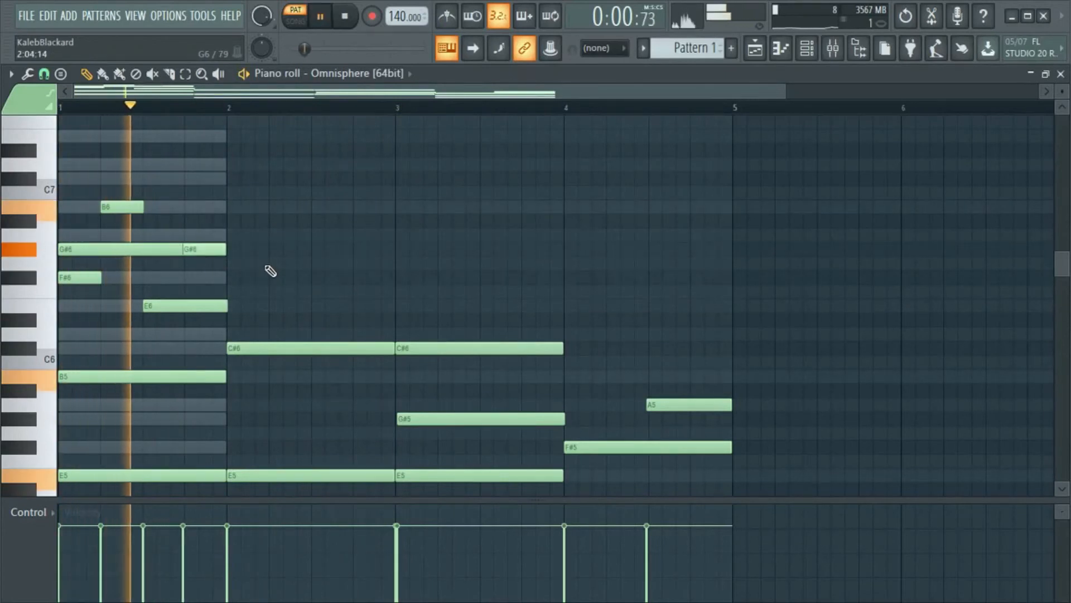
{"action": "key", "text": "space"}
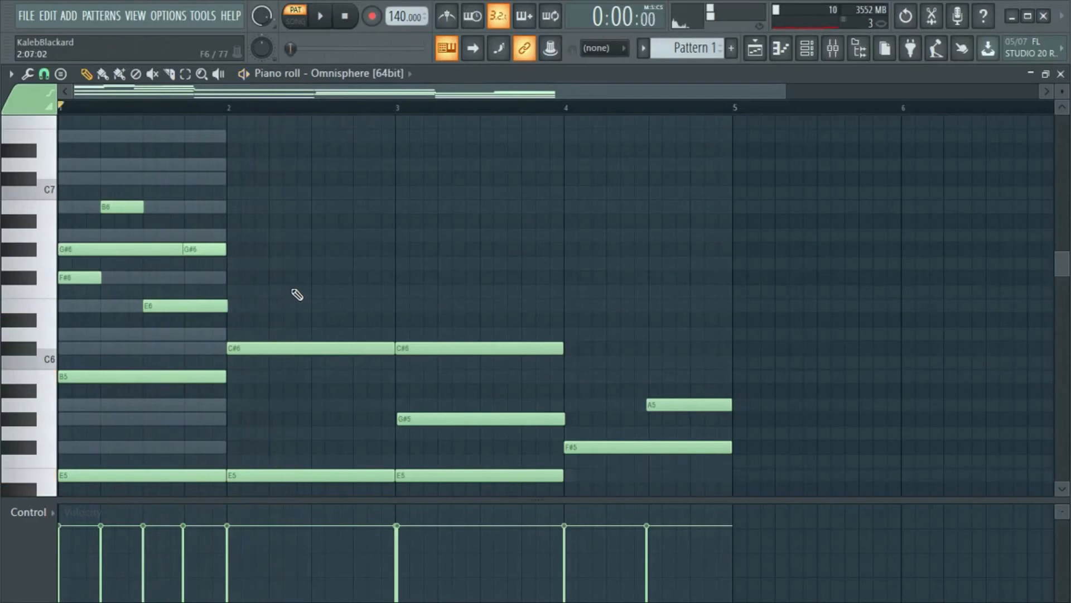
- Add a B5 note on beat 3 of bar 2 and lengthen it to the end of the bar
{"action": "scroll", "coordinate": [313, 285], "scroll_direction": "down", "scroll_amount": 3}
{"action": "left_click", "coordinate": [314, 306]}
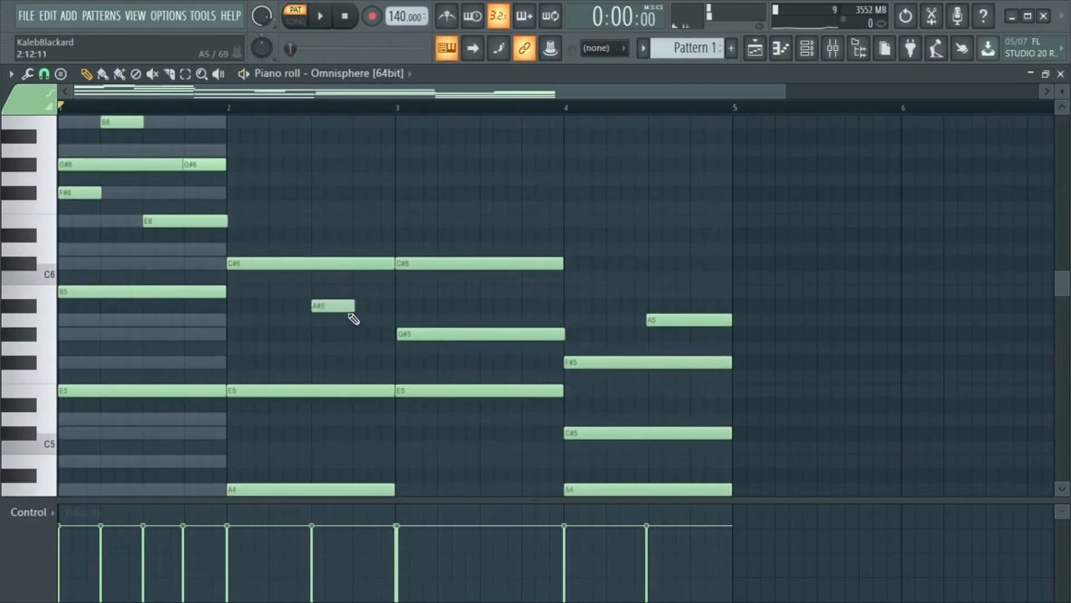
{"action": "left_click_drag", "start_coordinate": [345, 307], "coordinate": [340, 287]}
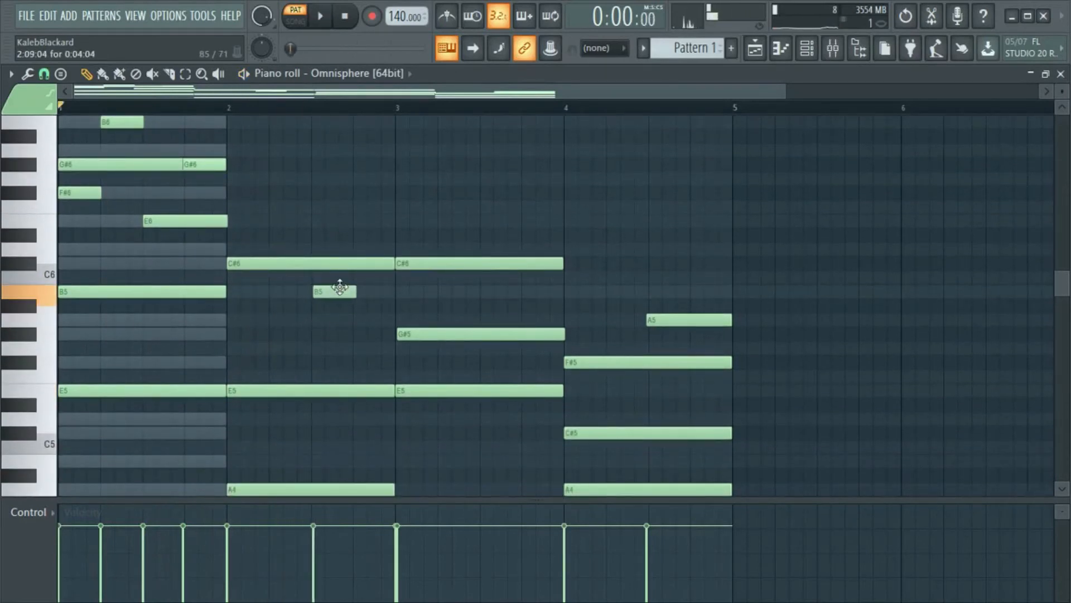
{"action": "left_click", "coordinate": [324, 18]}
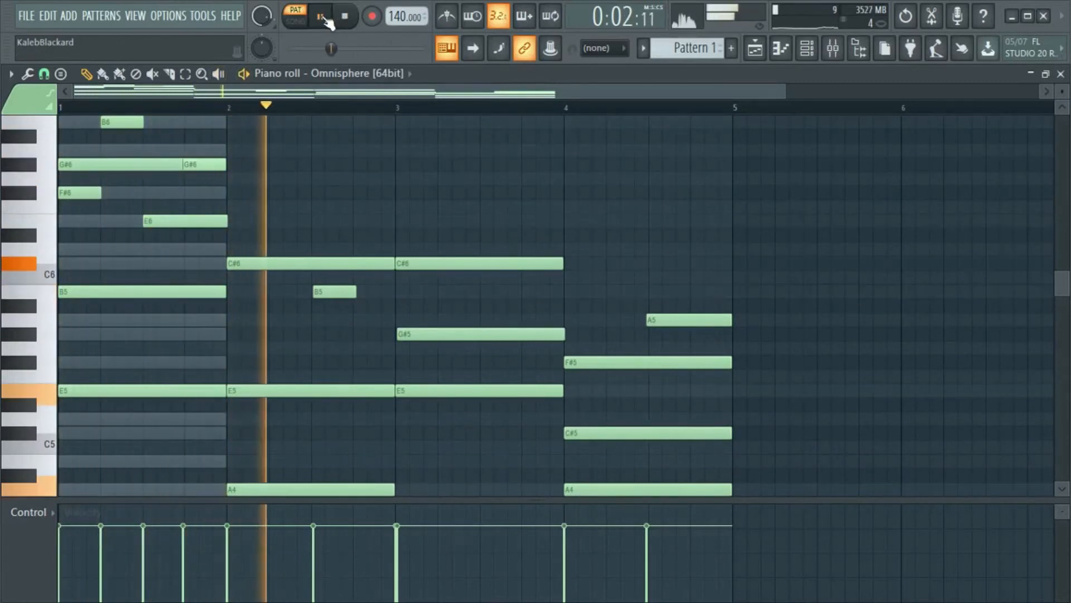
{"action": "key", "text": "space"}
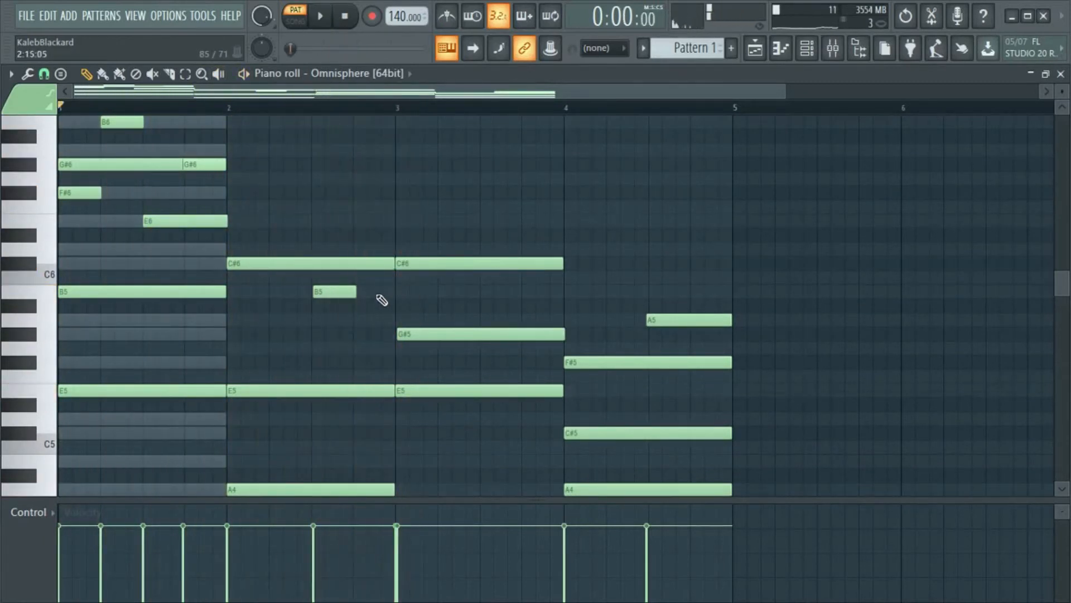
{"action": "left_click_drag", "start_coordinate": [357, 292], "coordinate": [394, 313]}
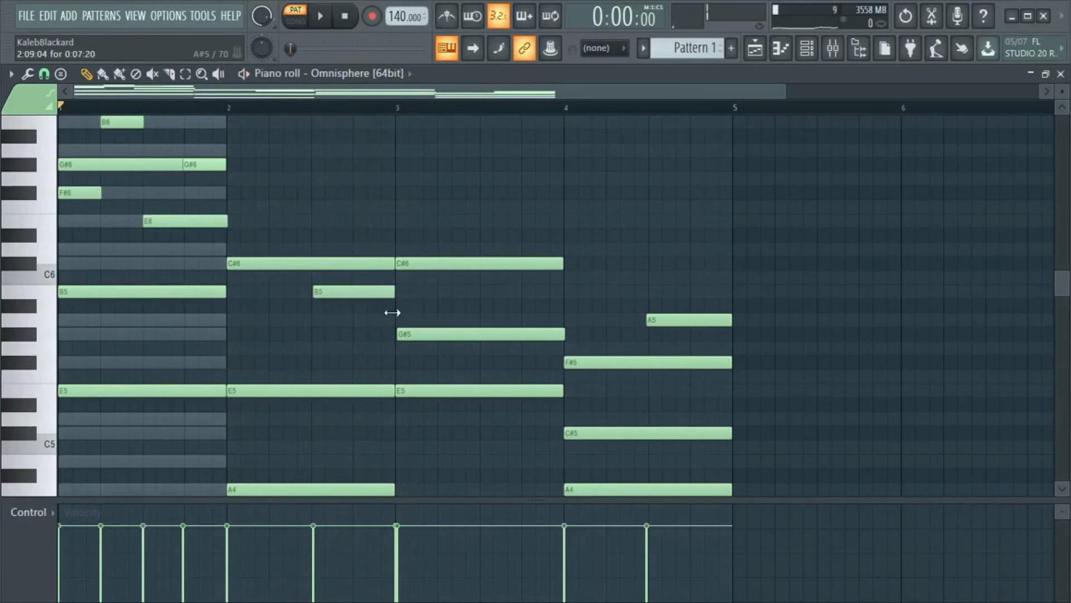
- Add a one-beat A5 note on beat 2 of bar 3 and play back the progression
{"action": "left_click", "coordinate": [445, 307]}
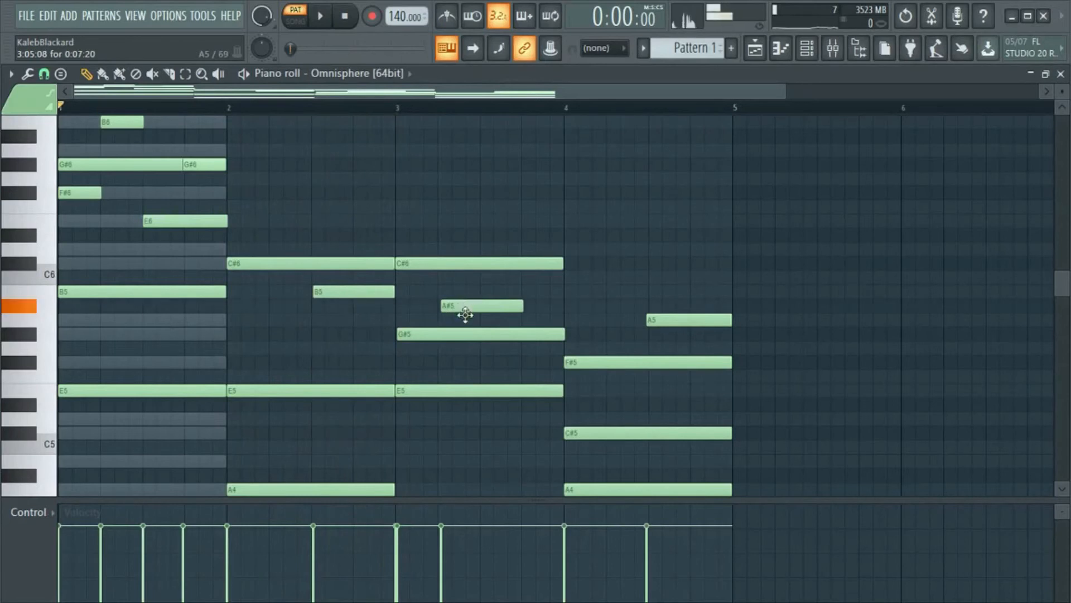
{"action": "left_click_drag", "start_coordinate": [466, 314], "coordinate": [478, 338]}
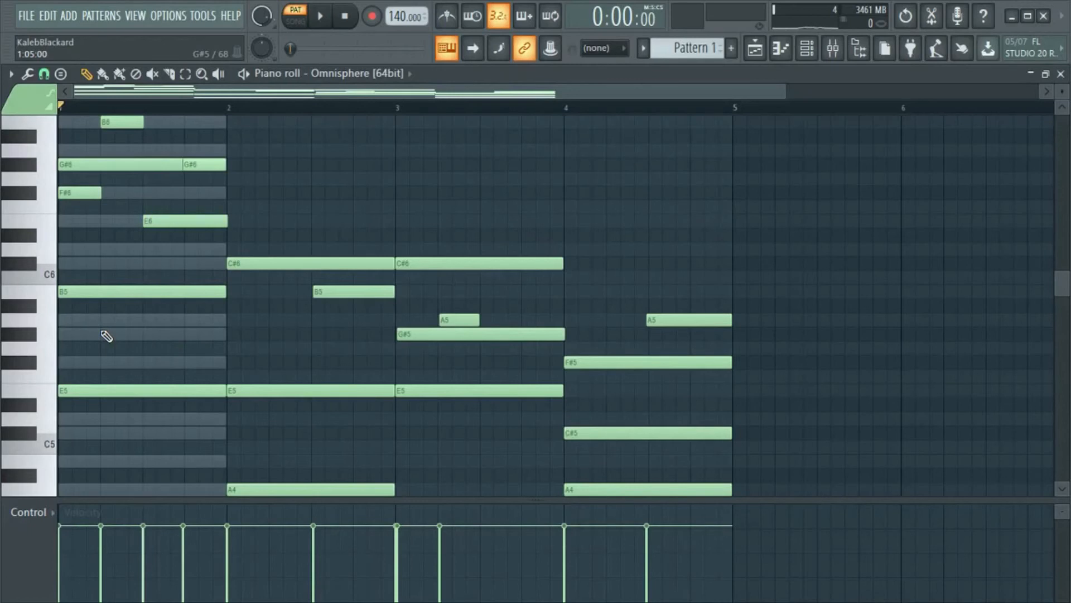
{"action": "scroll", "coordinate": [270, 352], "scroll_direction": "up", "scroll_amount": 3}
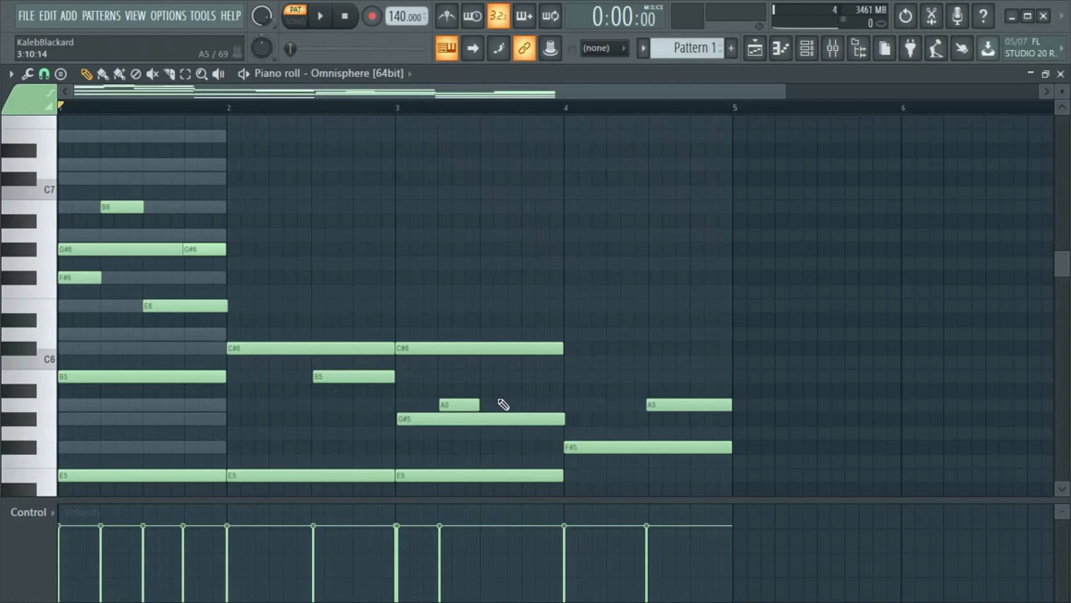
{"action": "key", "text": "space"}
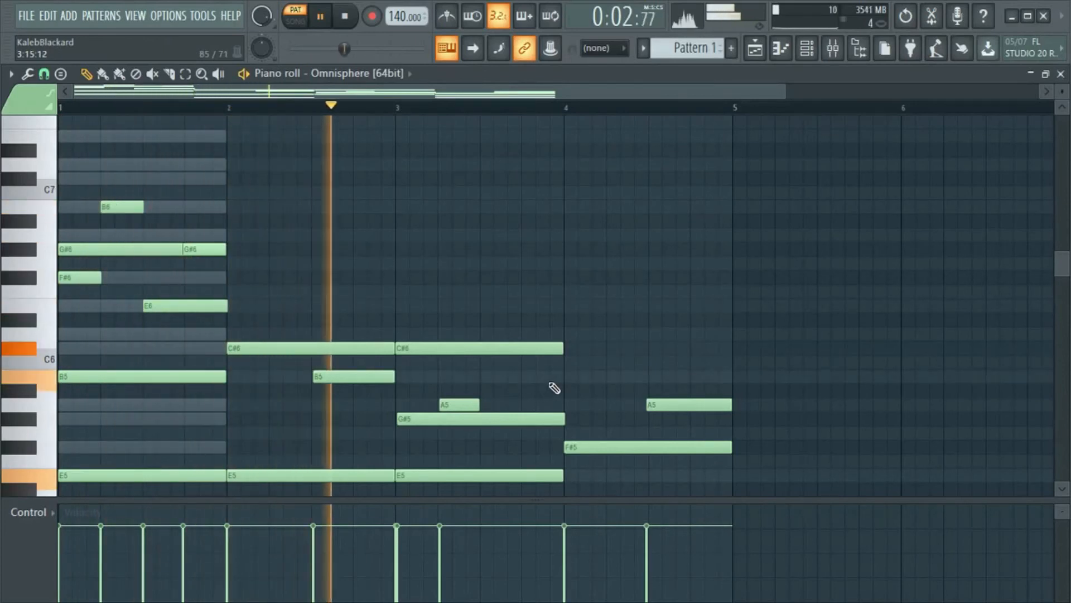
{"action": "key", "text": "space"}
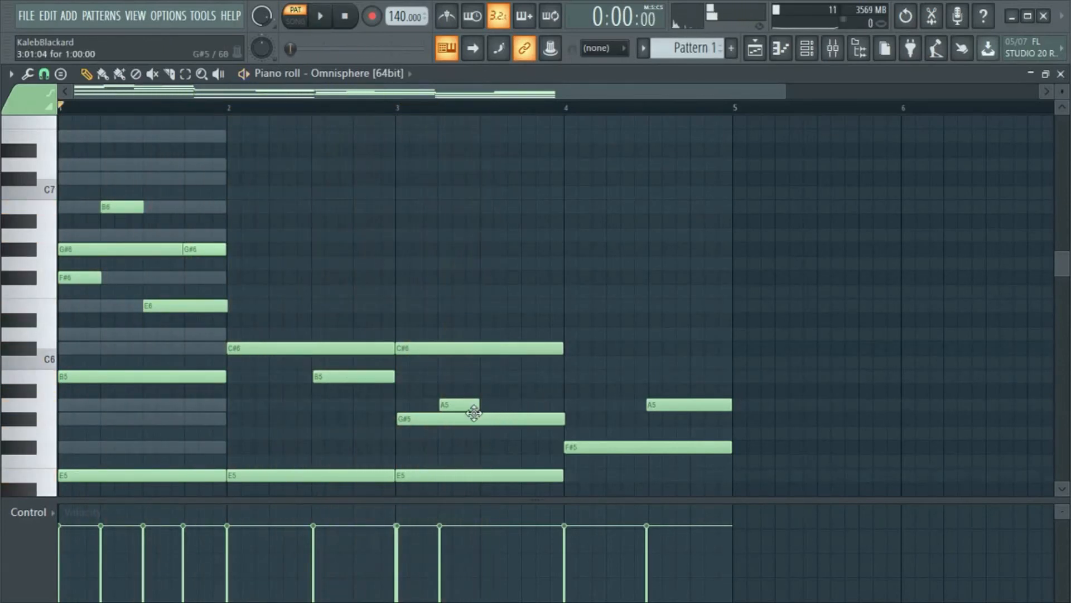
{"action": "mouse_move", "coordinate": [469, 406]}
{"action": "left_mouse_down"}
{"action": "mouse_move", "coordinate": [467, 385]}
{"action": "mouse_move", "coordinate": [467, 417]}
{"action": "left_mouse_up"}
- Add one-beat E6 and F#6 notes on beats 3 and 4 of bar 3 and start playback
{"action": "left_click", "coordinate": [482, 304]}
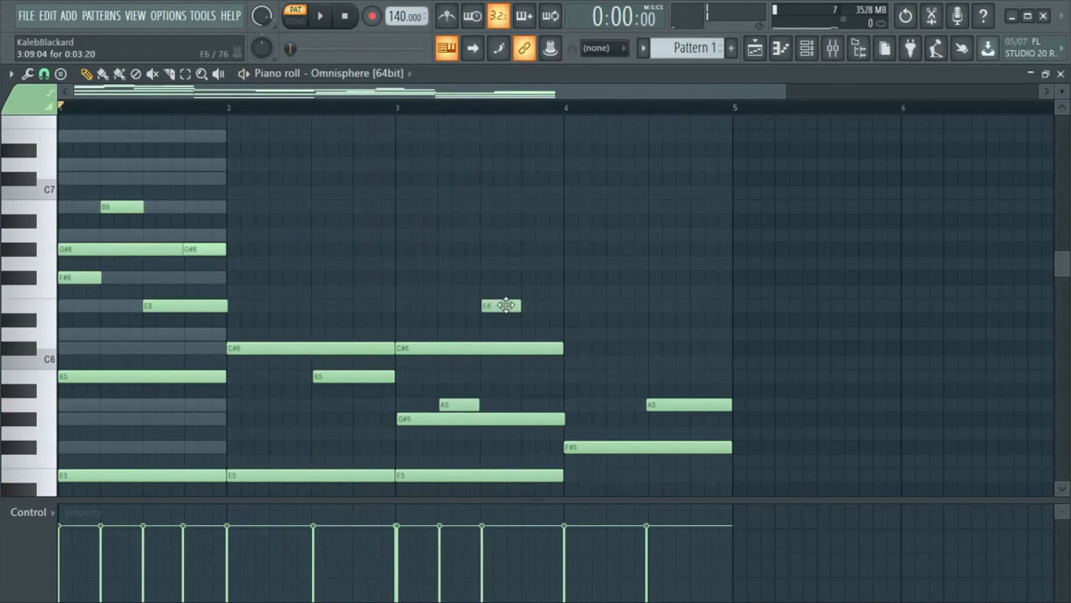
{"action": "left_click_drag", "start_coordinate": [530, 301], "coordinate": [541, 276]}
{"action": "key", "text": "space"}
- Add a one-beat B5 note on beat 2 of bar 4, just before the half-bar A5 note
{"action": "scroll", "coordinate": [676, 232], "scroll_direction": "down", "scroll_amount": 3}
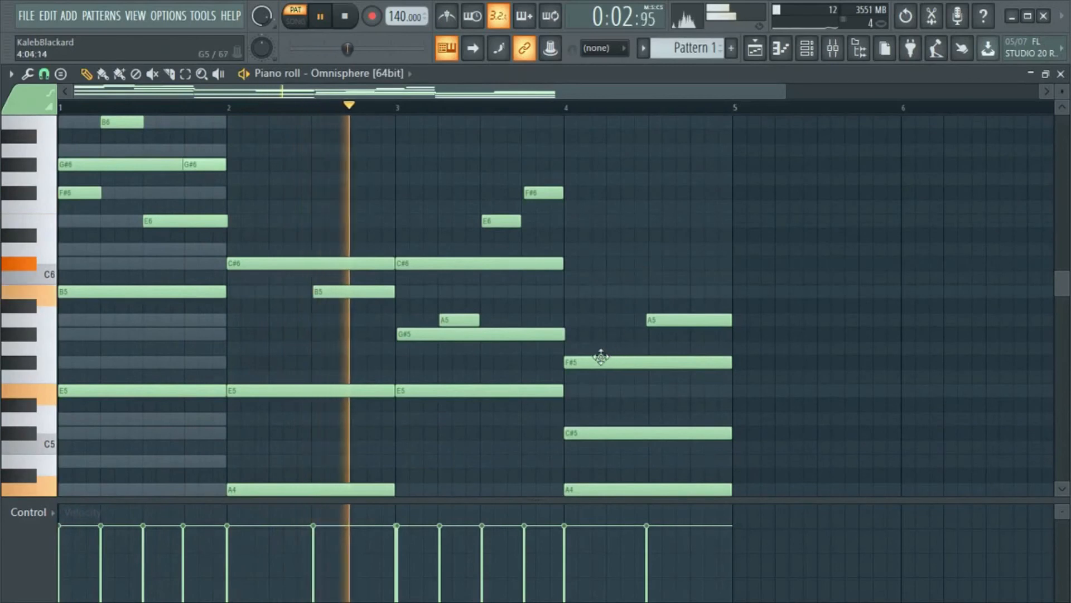
{"action": "left_click", "coordinate": [565, 406]}
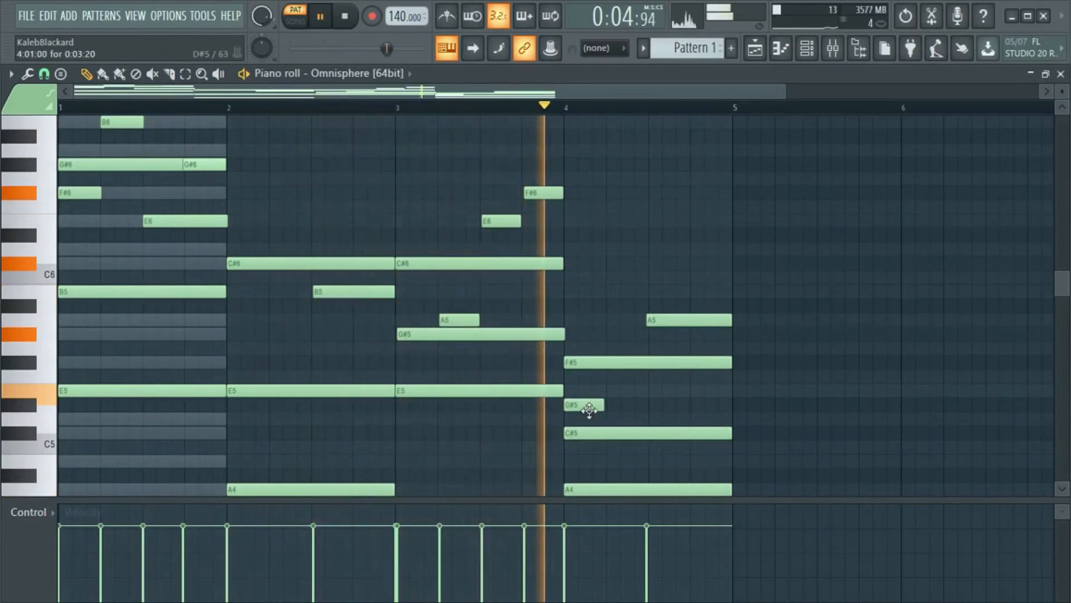
{"action": "left_click_drag", "start_coordinate": [589, 411], "coordinate": [631, 297]}
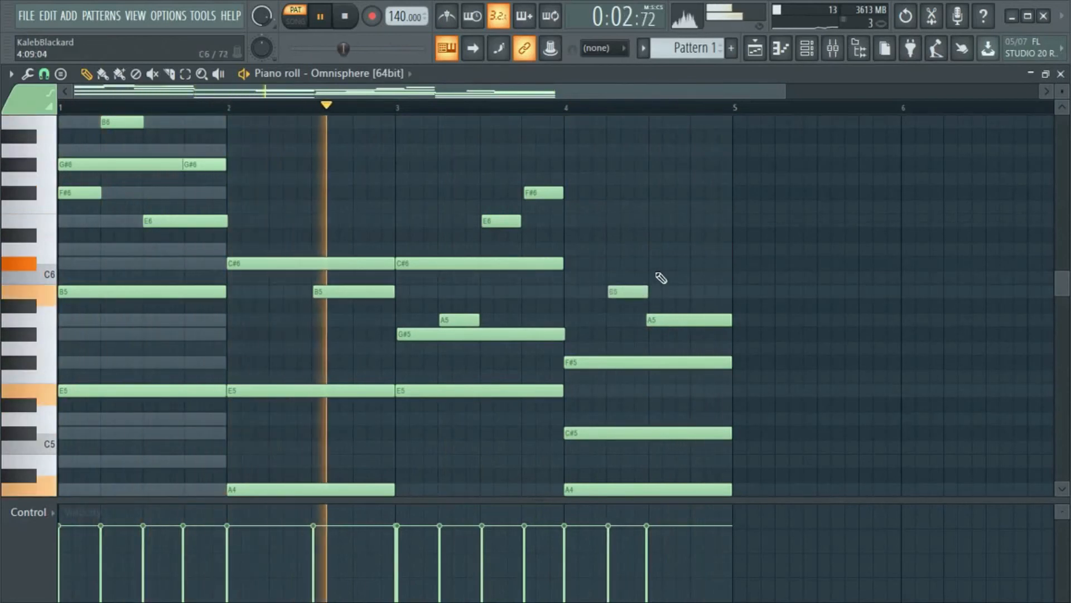
- Add a one-beat E6 note on the last beat of bar 4 and play back the progression
{"action": "left_click", "coordinate": [652, 221]}
{"action": "left_click_drag", "start_coordinate": [665, 224], "coordinate": [709, 225]}
{"action": "key", "text": "space"}
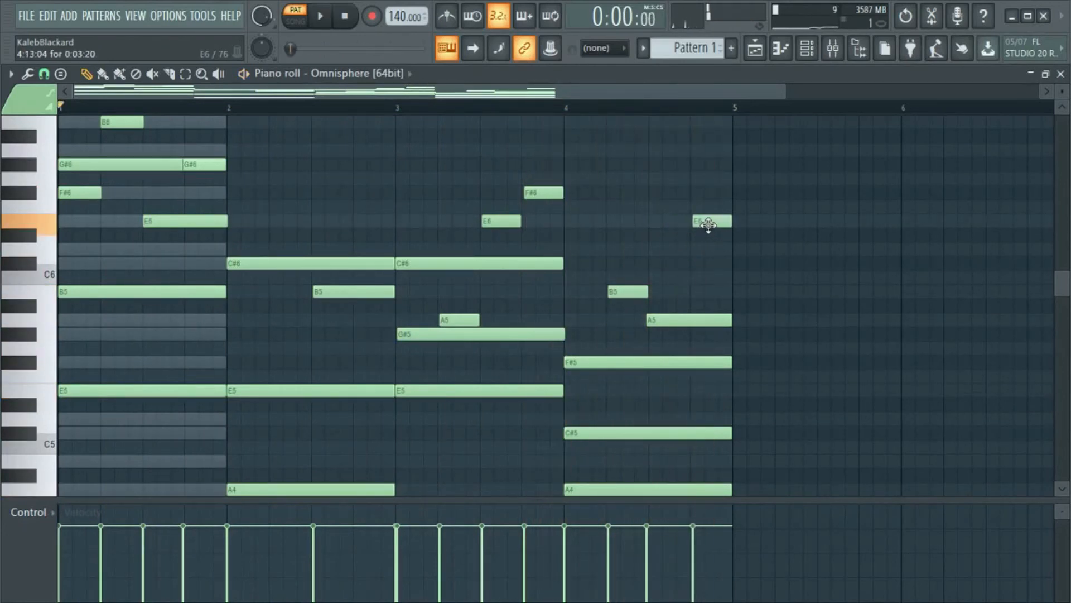
{"action": "key", "text": "space"}
{"action": "scroll", "coordinate": [837, 273], "scroll_direction": "up", "scroll_amount": 2}
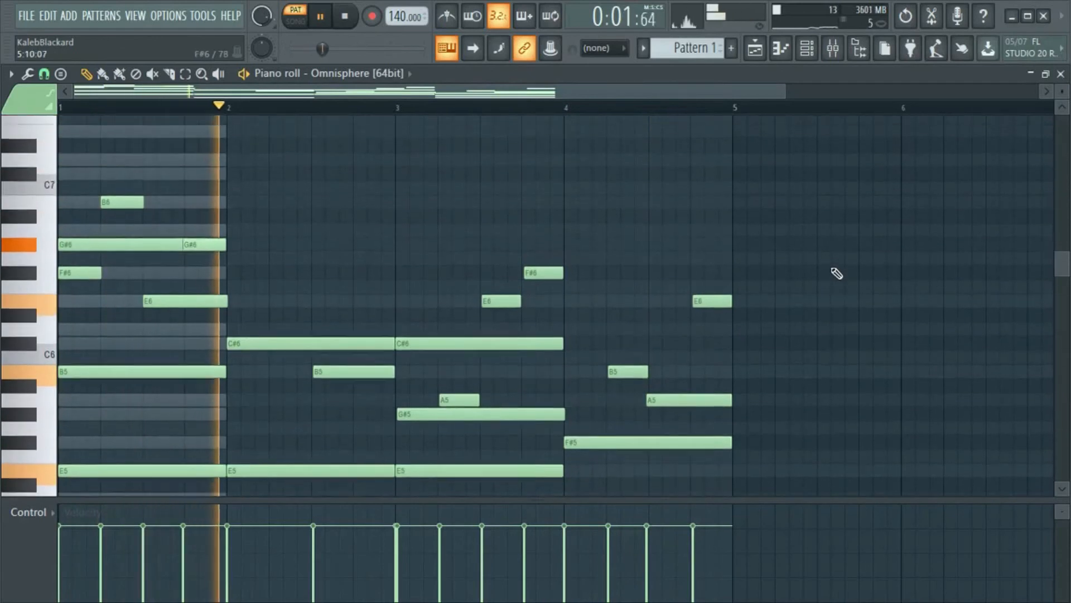
{"action": "scroll", "coordinate": [837, 274], "scroll_direction": "down", "scroll_amount": 1}
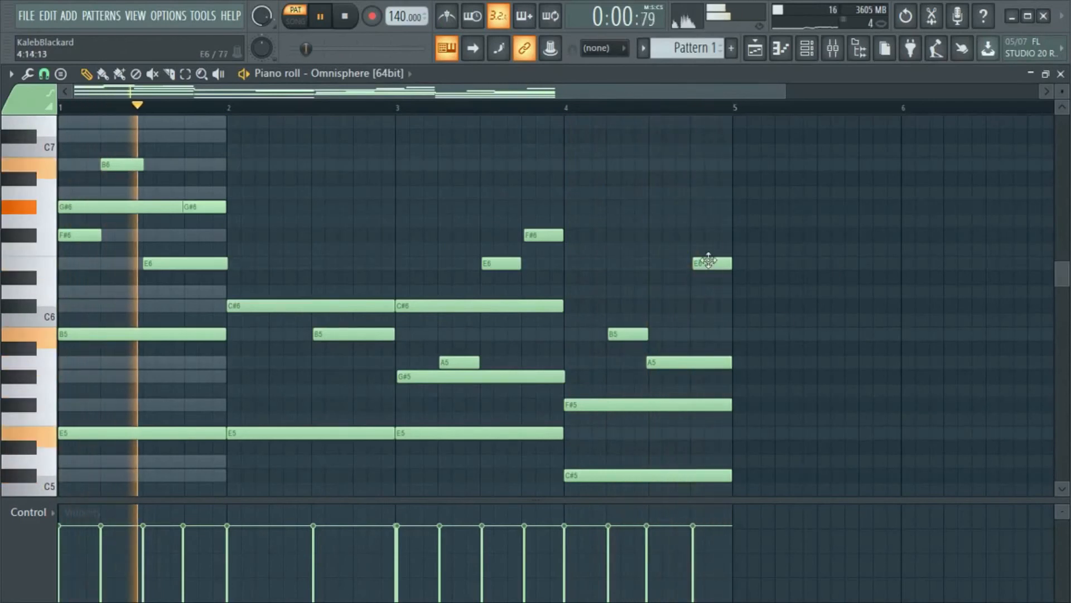
- Raise the E6 note on the last beat of bar 4 to G#6 and the half-bar A5 note to C#6
{"action": "key", "text": "space"}
{"action": "left_click_drag", "start_coordinate": [708, 260], "coordinate": [713, 200]}
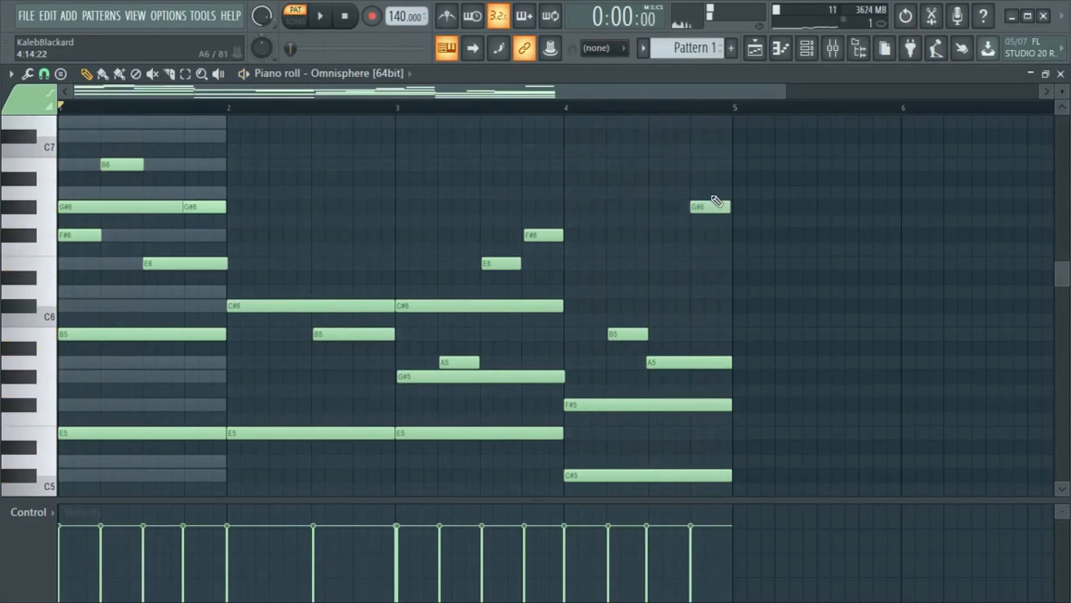
{"action": "key", "text": "space"}
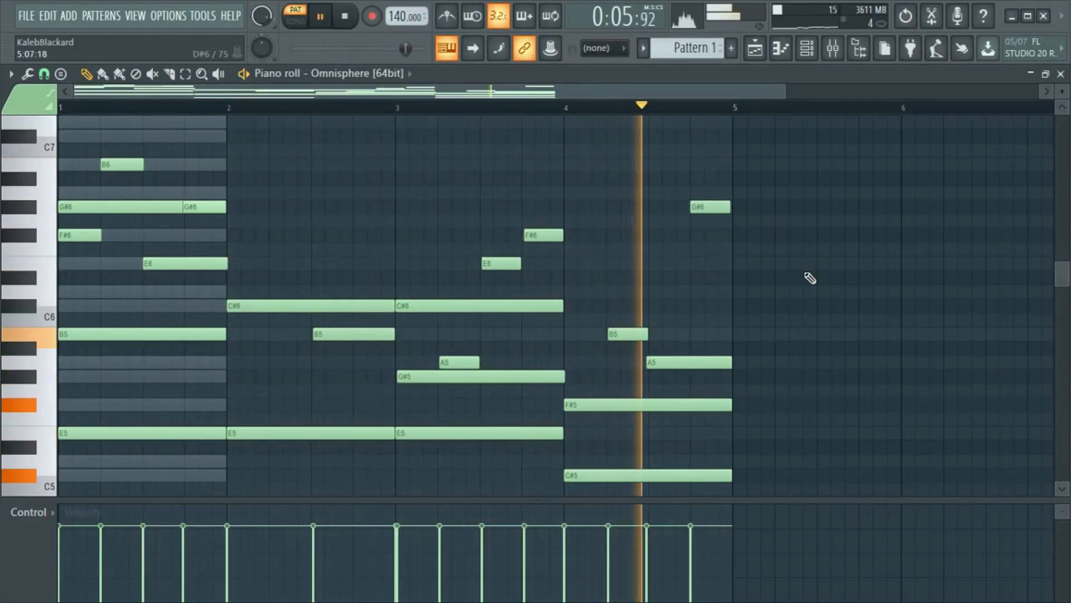
{"action": "left_click_drag", "start_coordinate": [702, 364], "coordinate": [706, 300]}
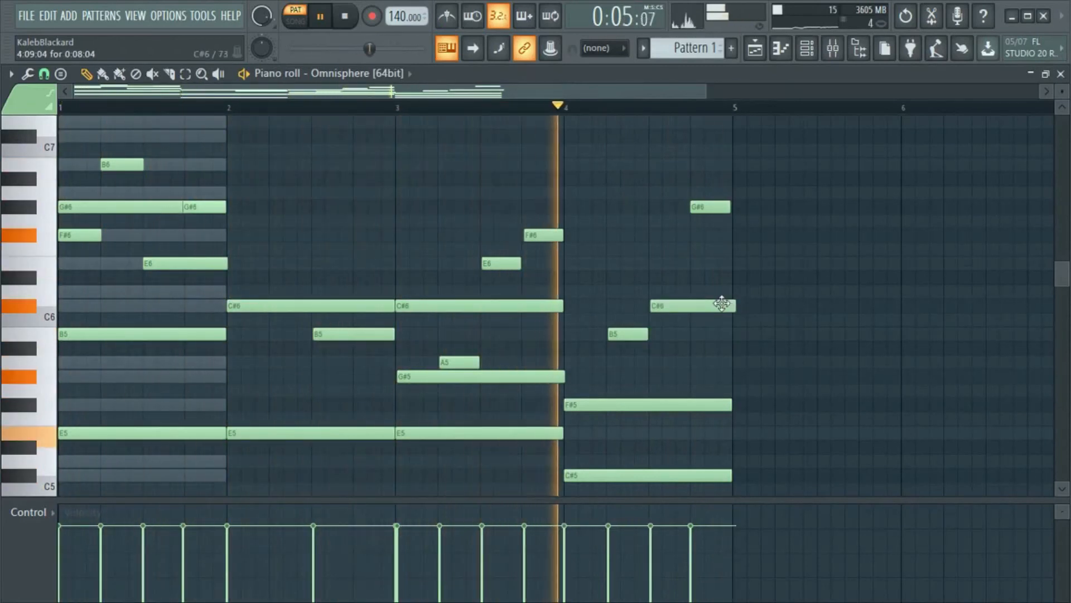
- Shift the half-bar C#6 note in bar 4 to start exactly on beat 3 and replay the progression from the start
{"action": "left_click_drag", "start_coordinate": [722, 304], "coordinate": [720, 303]}
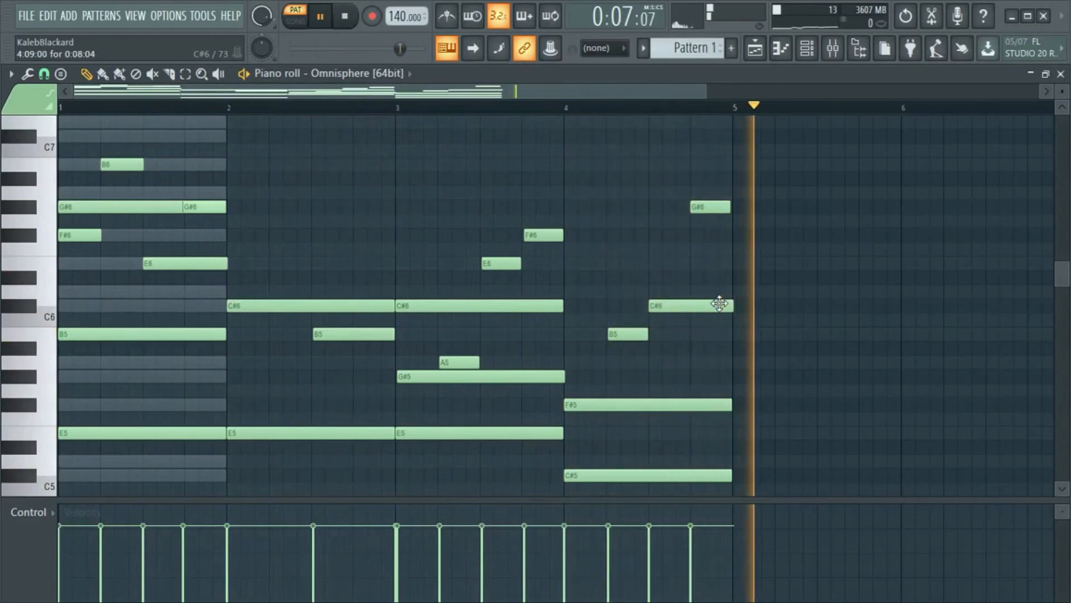
{"action": "key", "text": "space"}
{"action": "key", "text": "space"}
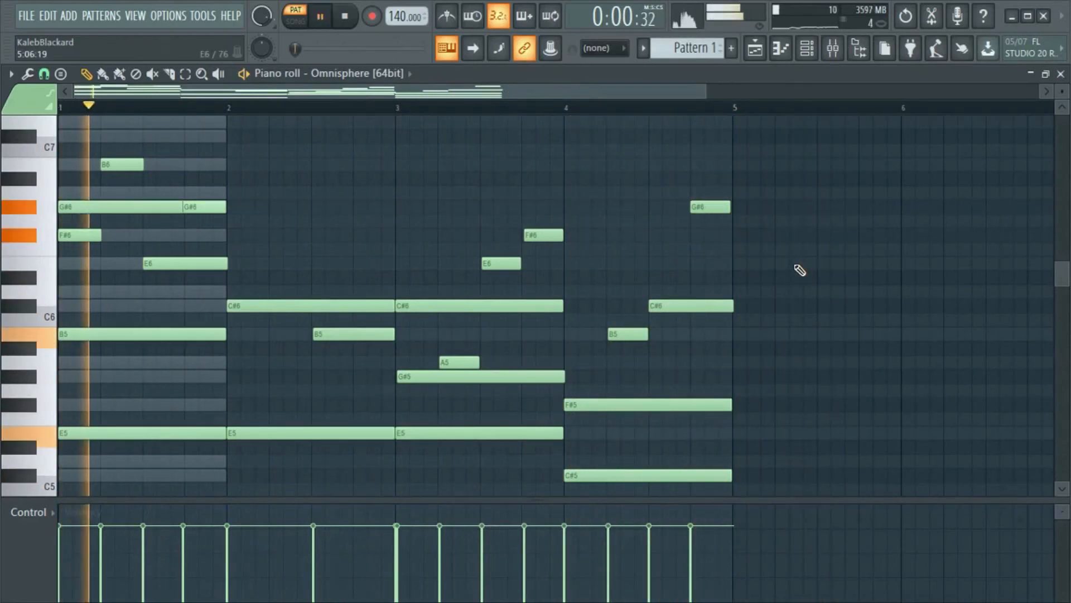
{"action": "left_click", "coordinate": [345, 17]}
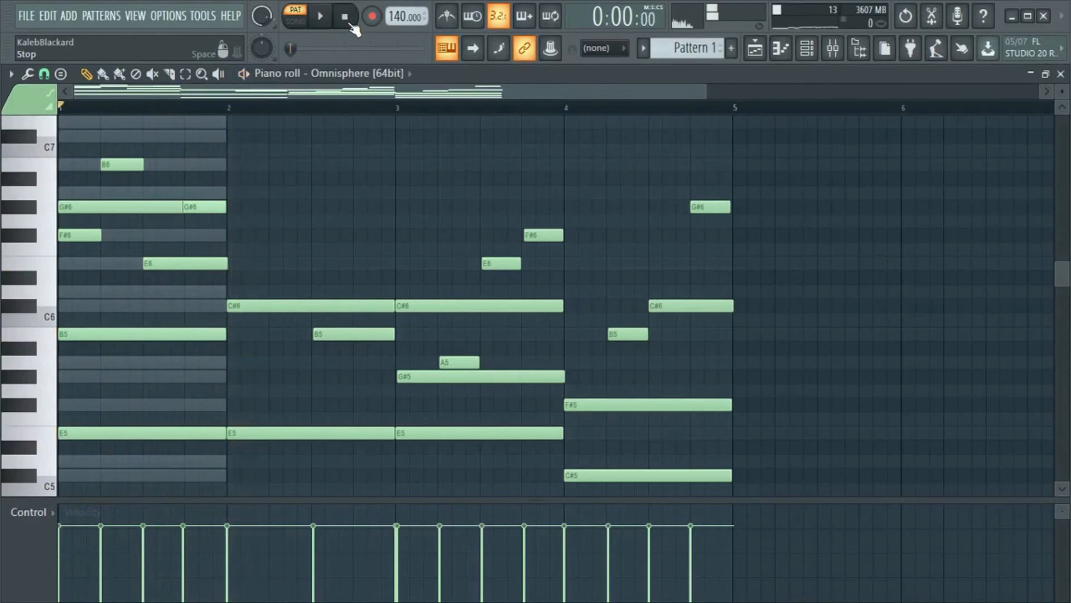
- Review the chord and melody notes across all four bars, from the low A4 notes up to the B6
{"action": "scroll", "coordinate": [863, 288], "scroll_direction": "down", "scroll_amount": 4}
{"action": "scroll", "coordinate": [864, 288], "scroll_direction": "up", "scroll_amount": 4}
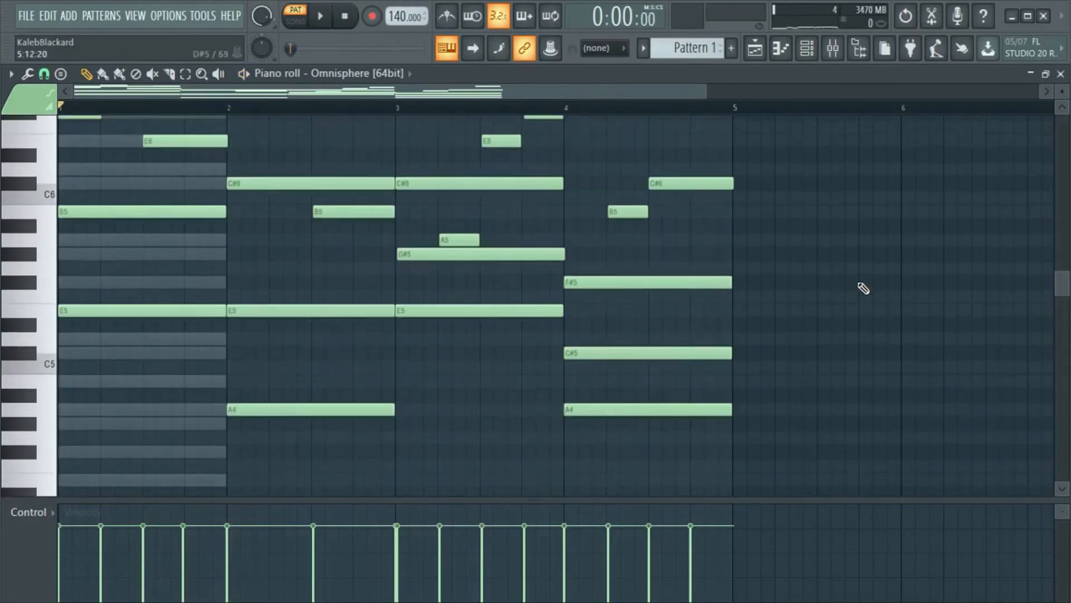
{"action": "scroll", "coordinate": [864, 288], "scroll_direction": "up", "scroll_amount": 1}
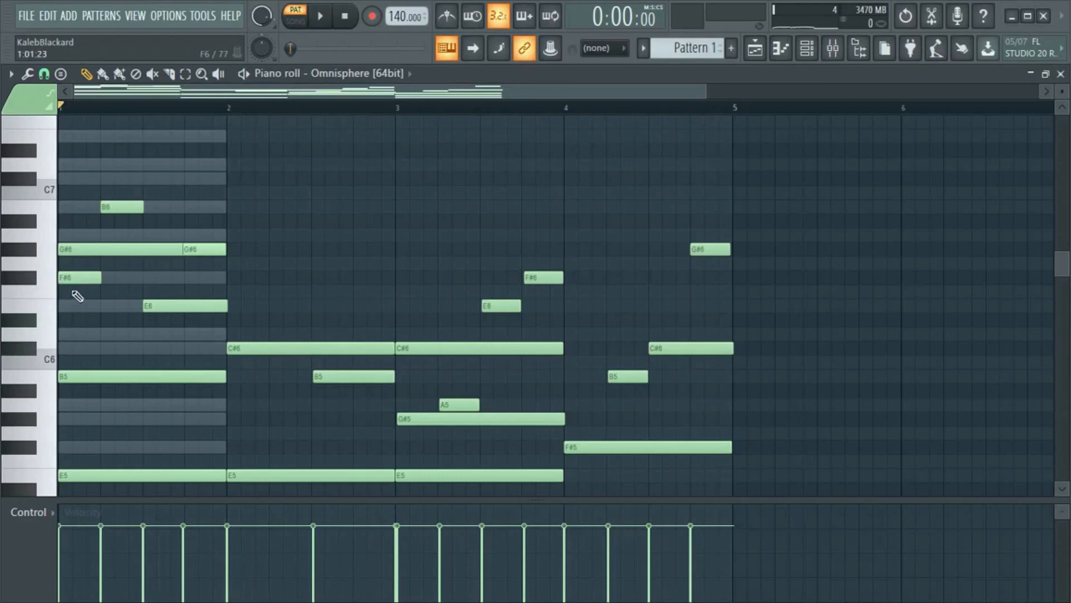
{"action": "scroll", "coordinate": [316, 243], "scroll_direction": "down", "scroll_amount": 3}
{"action": "scroll", "coordinate": [176, 420], "scroll_direction": "down", "scroll_amount": 2}
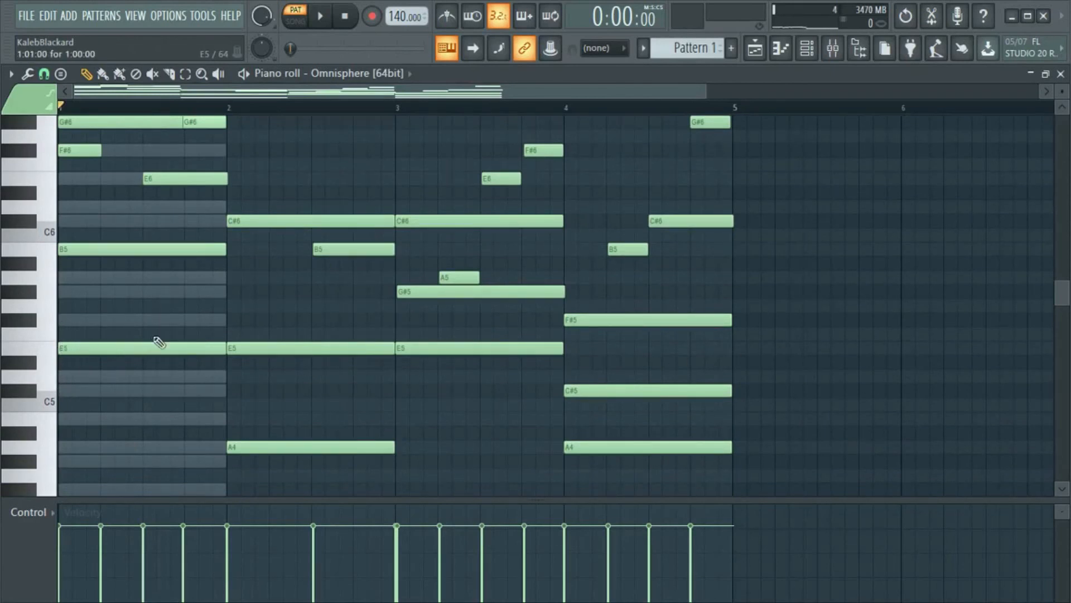
{"action": "scroll", "coordinate": [158, 306], "scroll_direction": "up", "scroll_amount": 1}
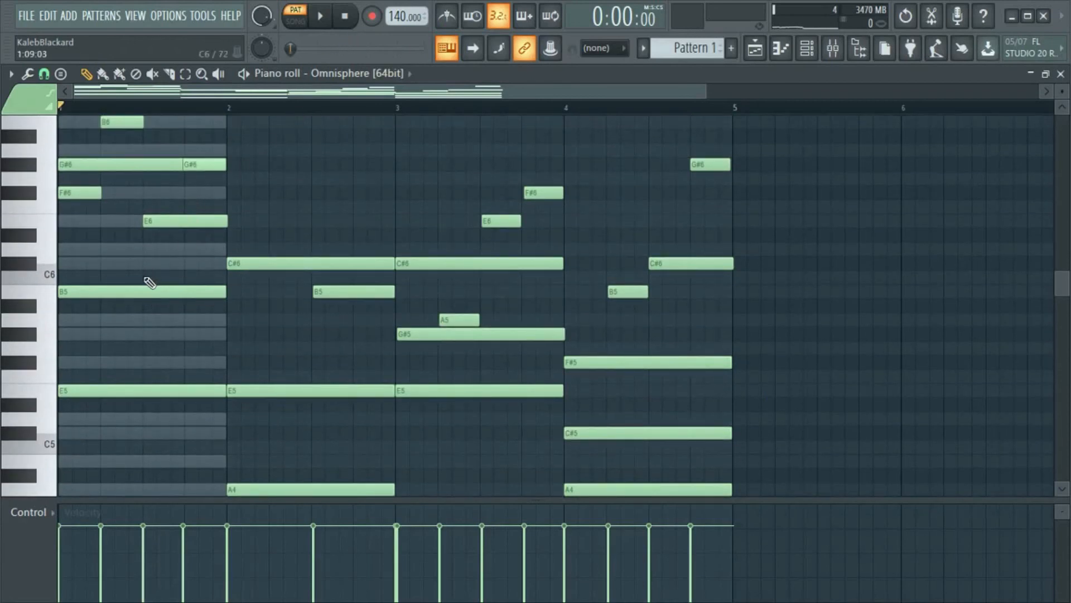
{"action": "scroll", "coordinate": [148, 281], "scroll_direction": "up", "scroll_amount": 1}
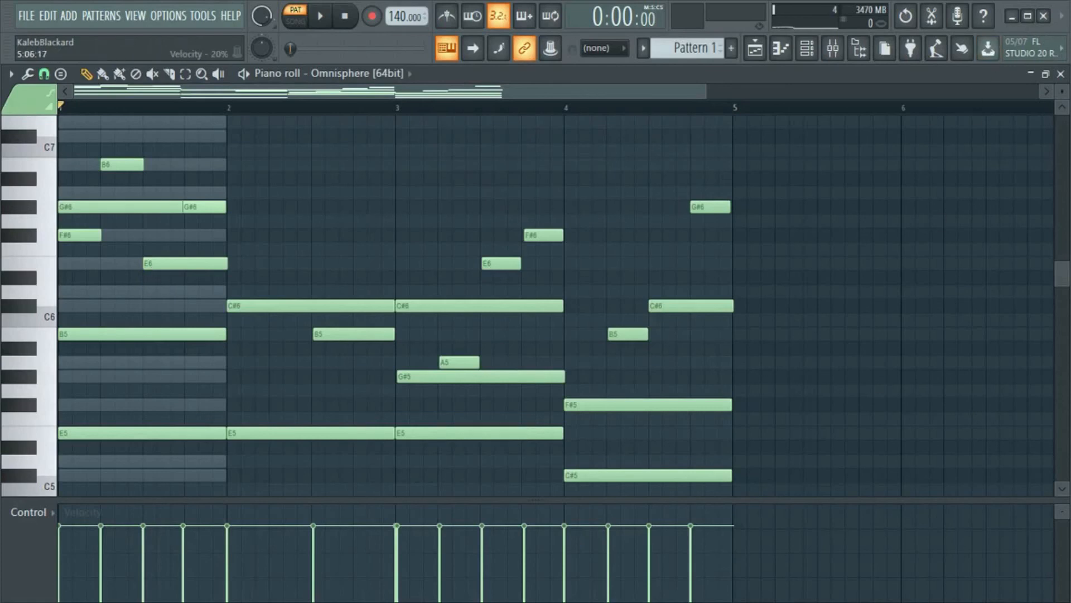
{"action": "key", "text": "super"}
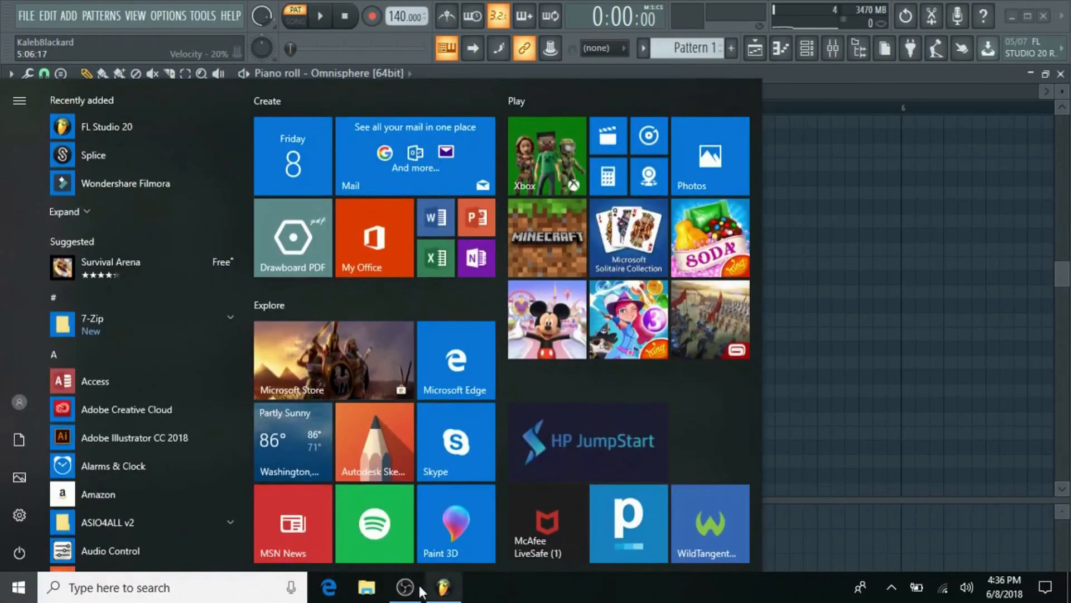
{"action": "left_click", "coordinate": [405, 587]}
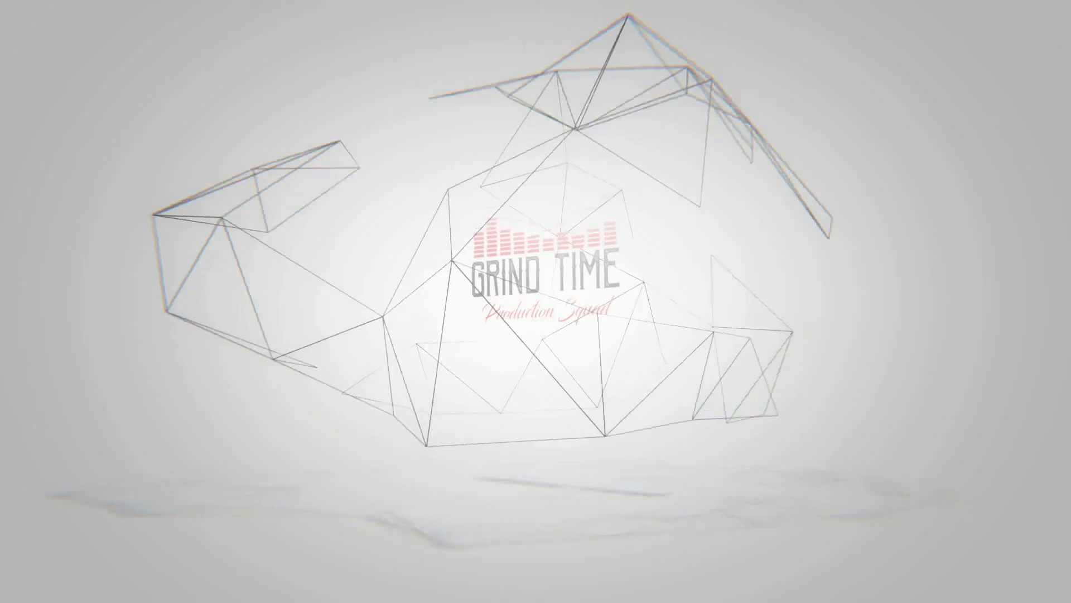